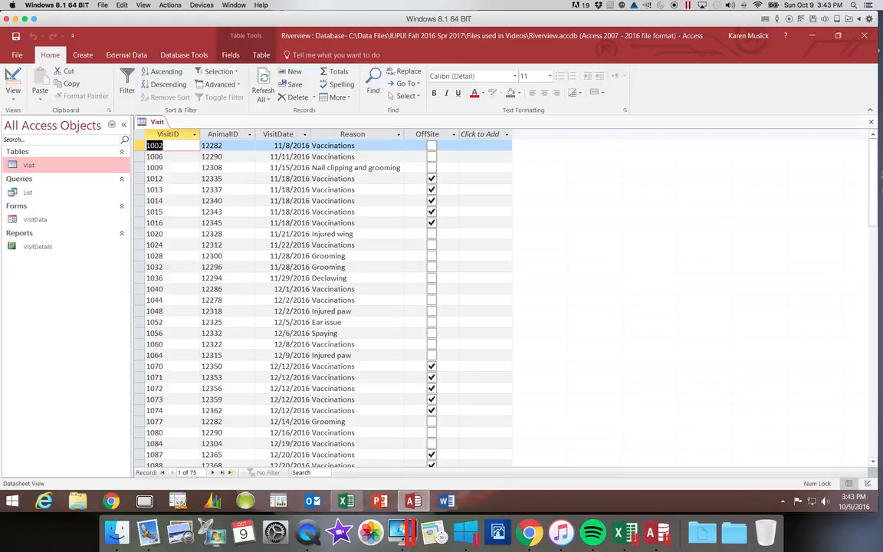
Close the open Visit table.
{"action": "left_click", "coordinate": [872, 122]}
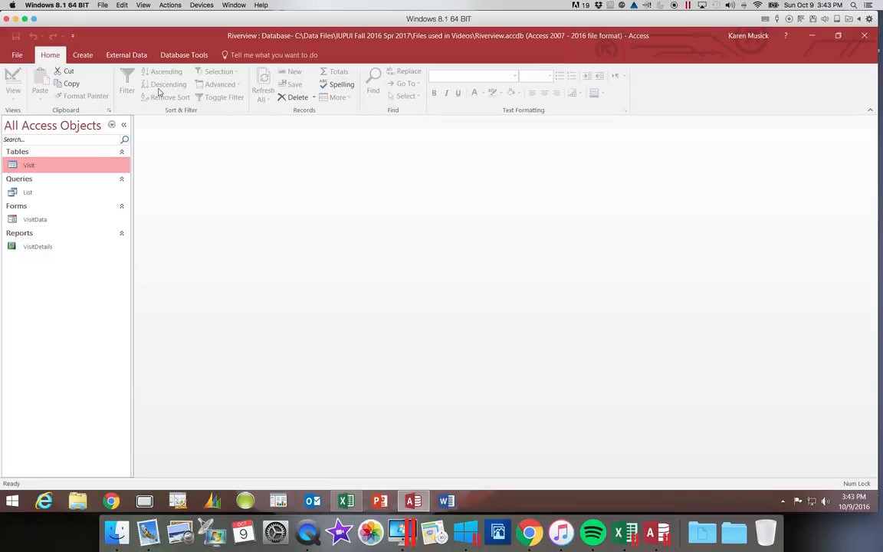
{"action": "left_click", "coordinate": [85, 56]}
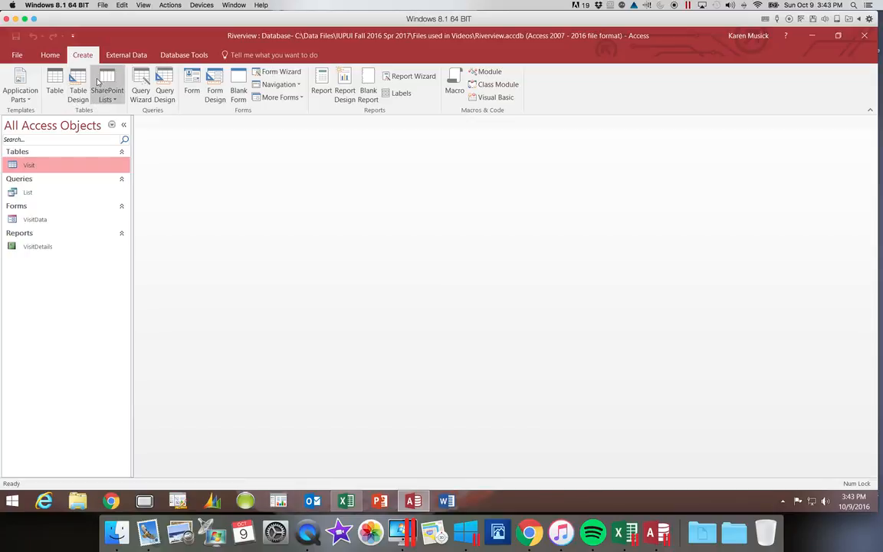
{"action": "left_click", "coordinate": [58, 79]}
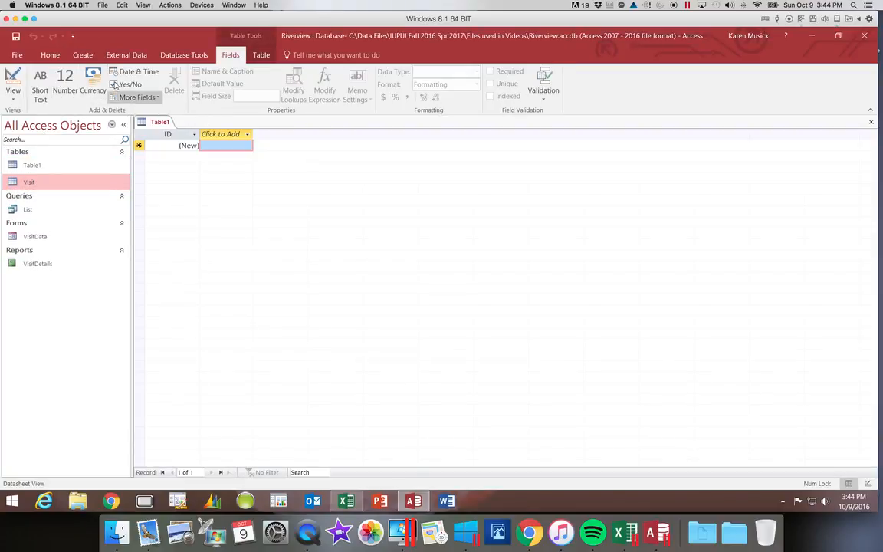
{"action": "left_click", "coordinate": [83, 54]}
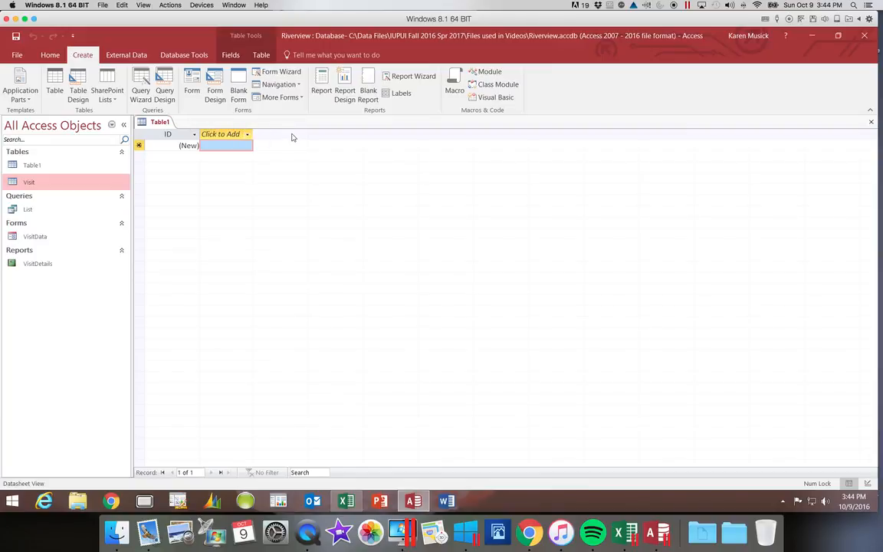
{"action": "left_click", "coordinate": [871, 124]}
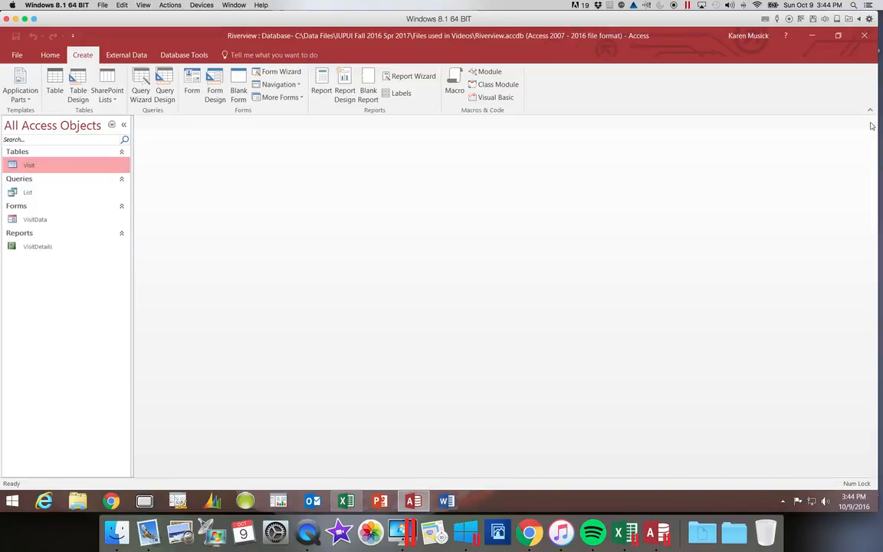
Create a new table in Design view, ready for entering its first field name.
{"action": "left_click", "coordinate": [78, 92]}
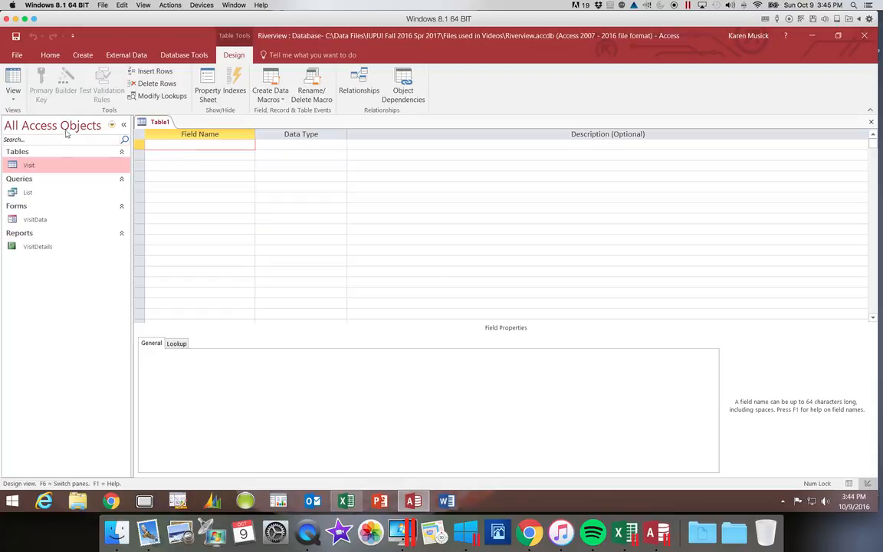
{"action": "left_click", "coordinate": [14, 100]}
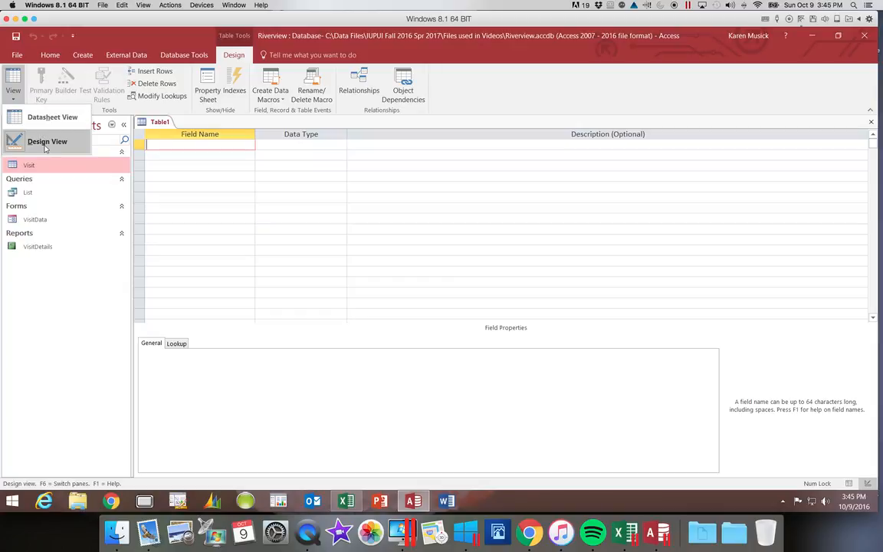
{"action": "left_click", "coordinate": [205, 145]}
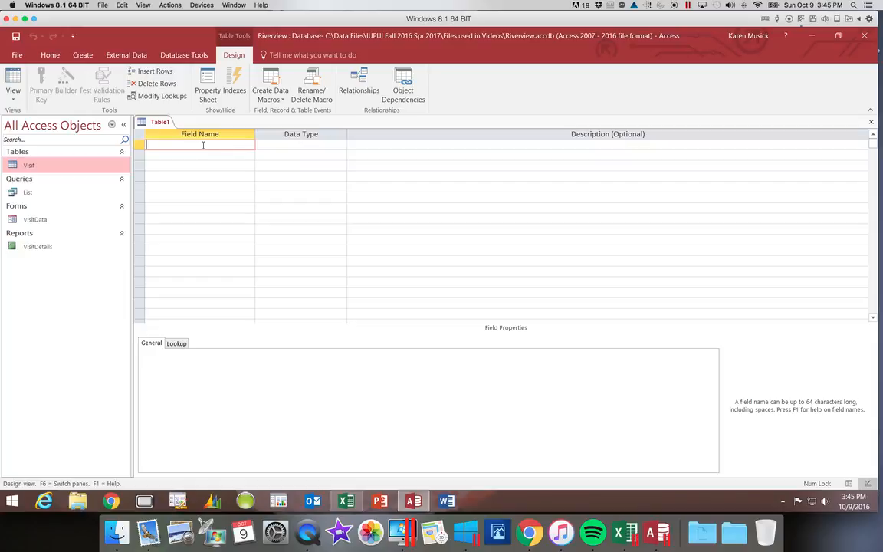
Add a first field InvoiceNum with the Short Text data type and the description "Primary key".
{"action": "type", "text": "InvoiceNum"}
{"action": "key", "text": "Tab"}
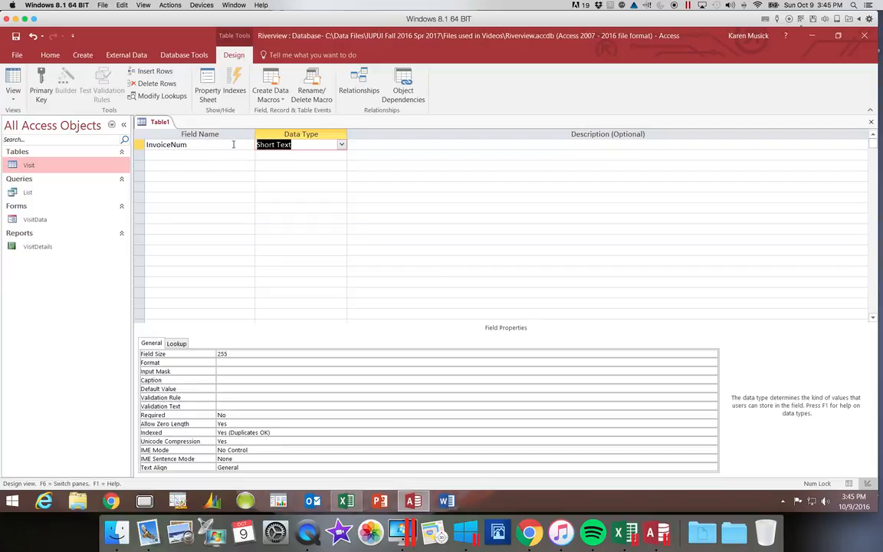
{"action": "left_click", "coordinate": [342, 145]}
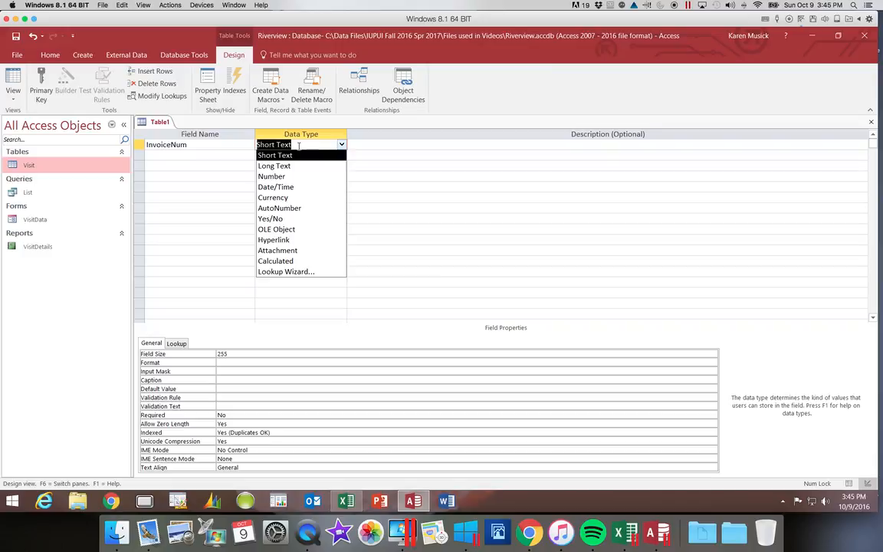
{"action": "key", "text": "Tab"}
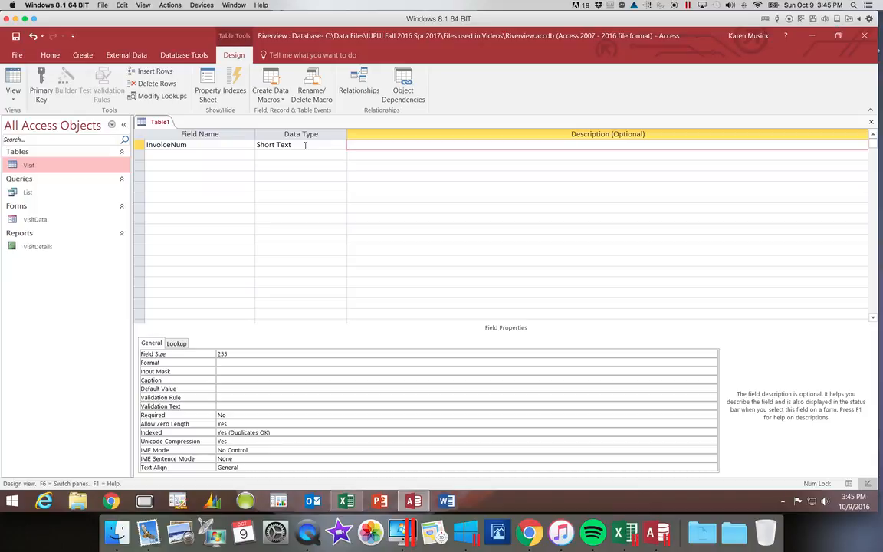
{"action": "type", "text": "Primary key"}
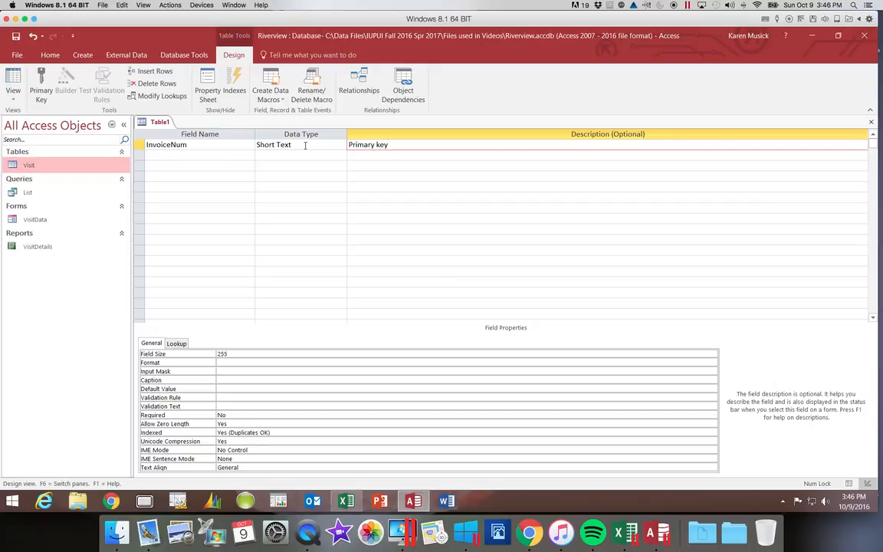
Set the InvoiceNum field size to 5 and its caption to "Invoice Num".
{"action": "left_click", "coordinate": [236, 355]}
{"action": "left_click_drag", "start_coordinate": [237, 355], "coordinate": [216, 356]}
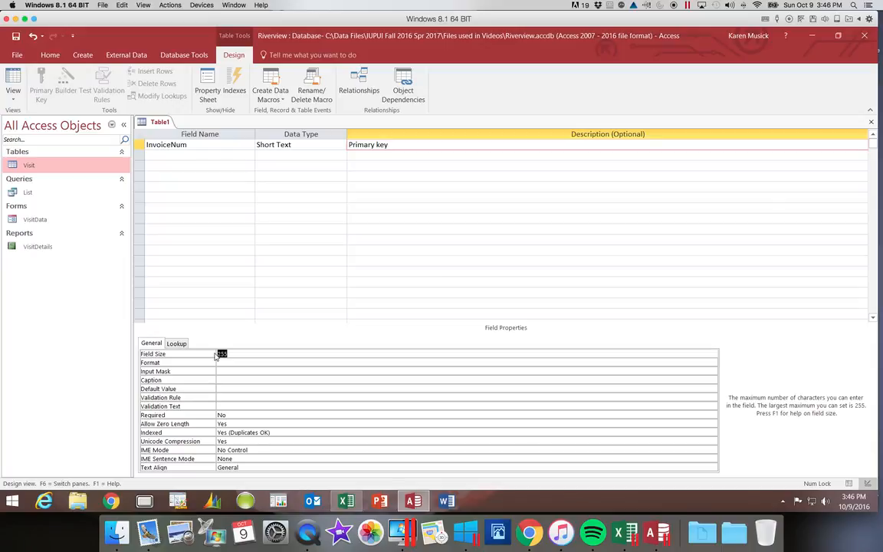
{"action": "type", "text": "5"}
{"action": "left_click", "coordinate": [222, 381]}
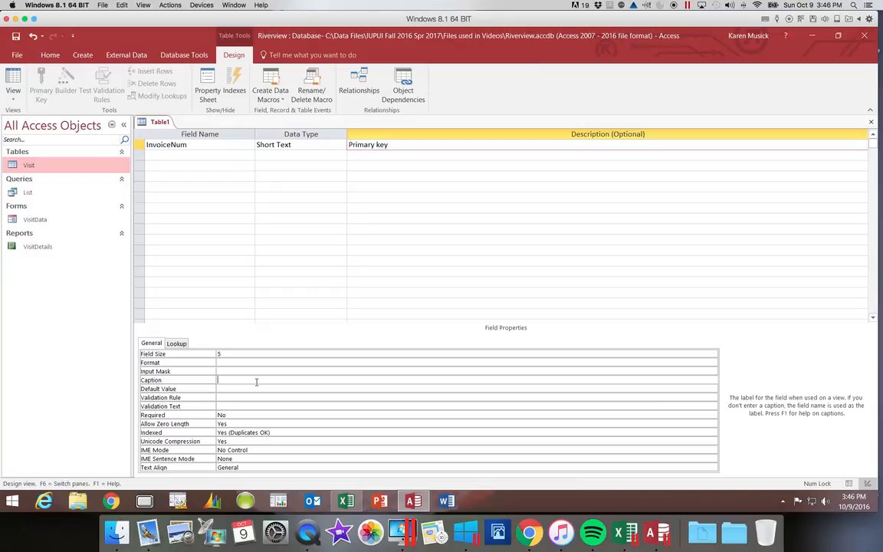
{"action": "type", "text": "Invoice Num"}
Add a second field VisitID with the Short Text data type and the description "Foreign key".
{"action": "left_click", "coordinate": [194, 155]}
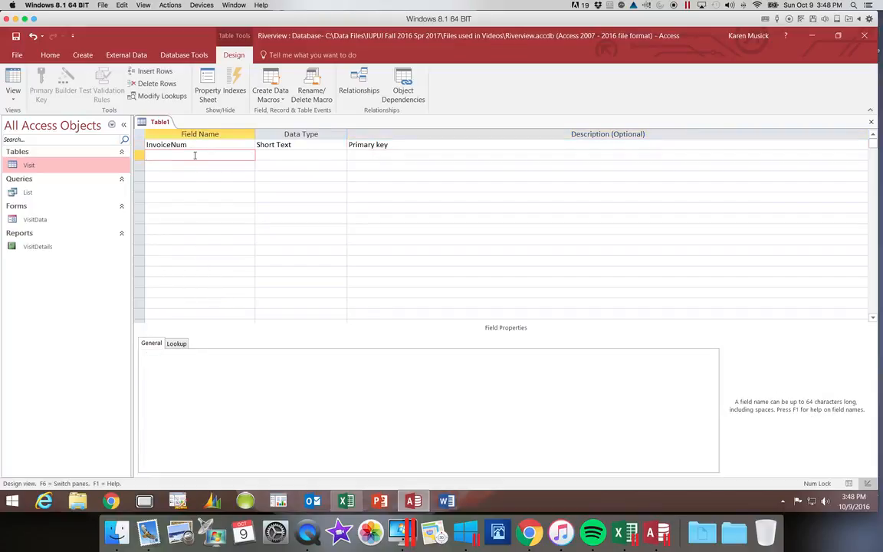
{"action": "type", "text": "VisitID"}
{"action": "key", "text": "Tab"}
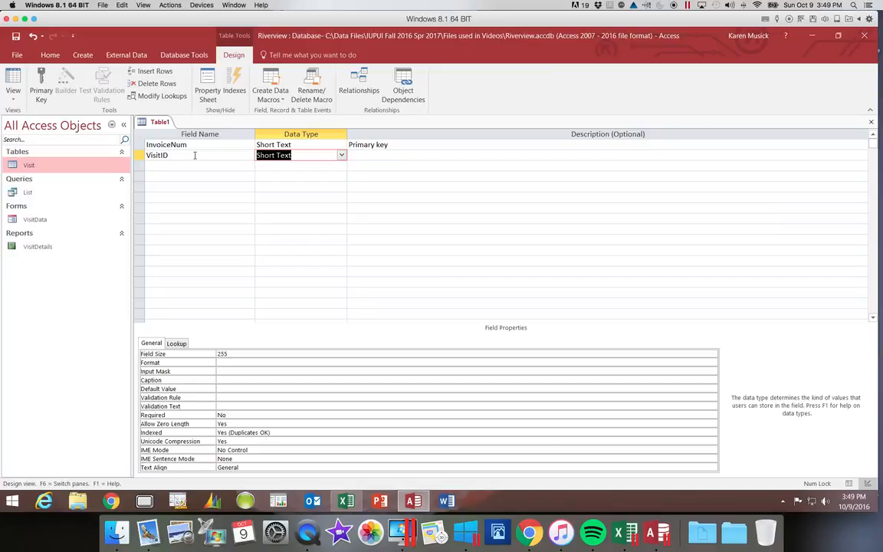
{"action": "key", "text": "Tab"}
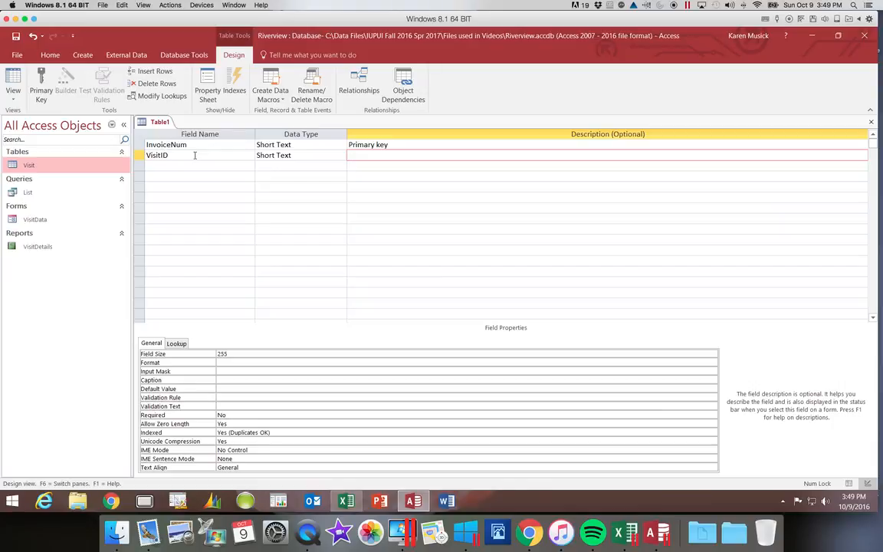
{"action": "type", "text": "Foreign key"}
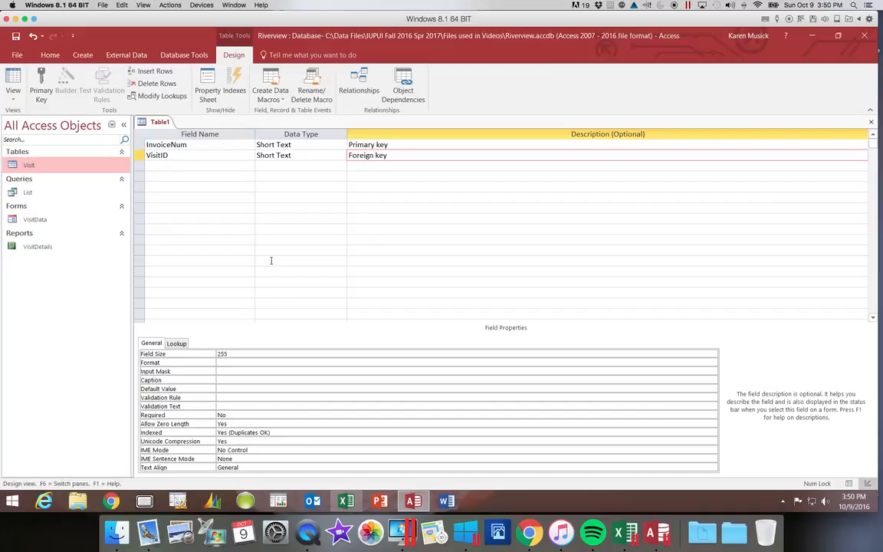
Set the VisitID field size to 4 and its caption to "Visit ID".
{"action": "left_click", "coordinate": [234, 355]}
{"action": "left_click", "coordinate": [219, 355]}
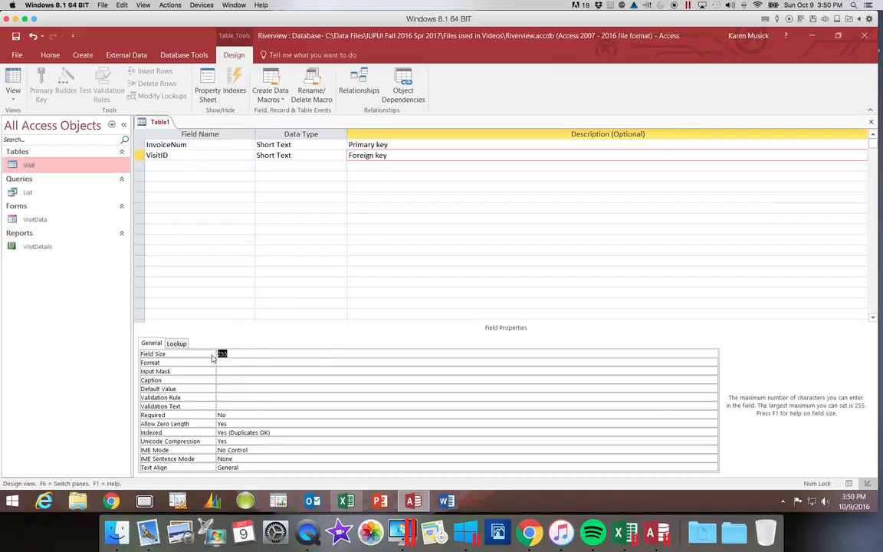
{"action": "type", "text": "4"}
{"action": "left_click", "coordinate": [226, 380]}
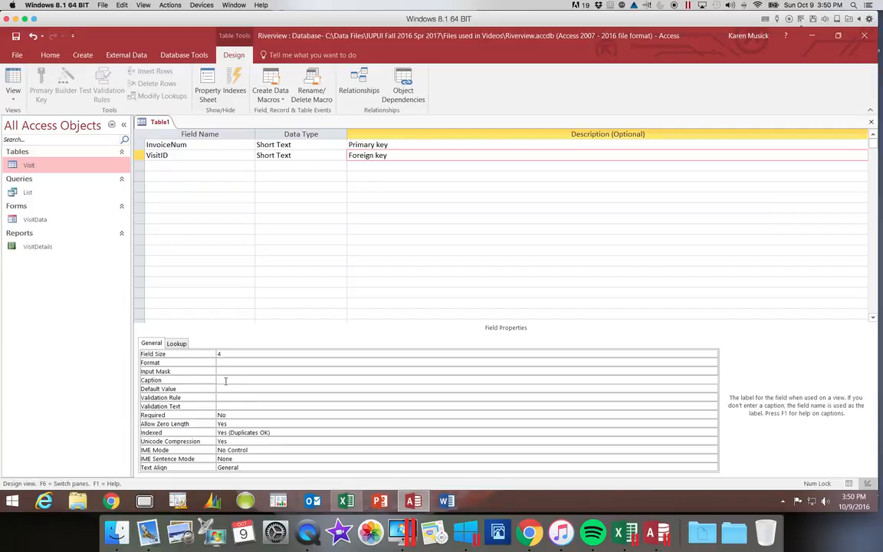
{"action": "type", "text": "Visit ID"}
Add a third field InvoiceAmt with the Currency data type and no description.
{"action": "left_click", "coordinate": [190, 166]}
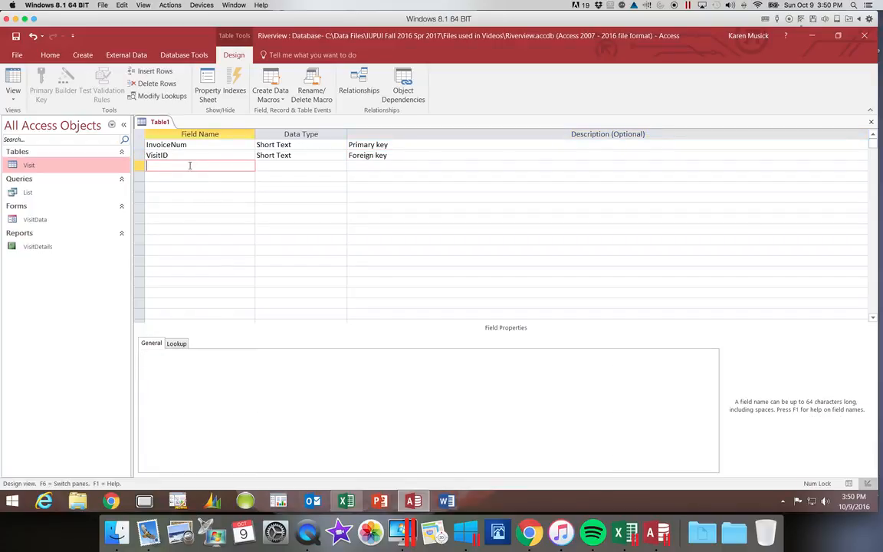
{"action": "type", "text": "InvoiceAmt"}
{"action": "key", "text": "Tab"}
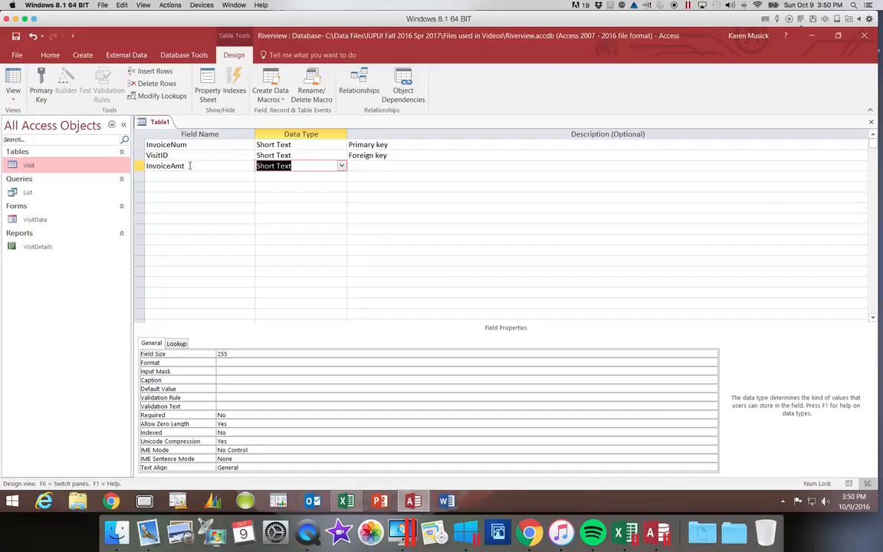
{"action": "type", "text": "currency"}
{"action": "left_click", "coordinate": [342, 166]}
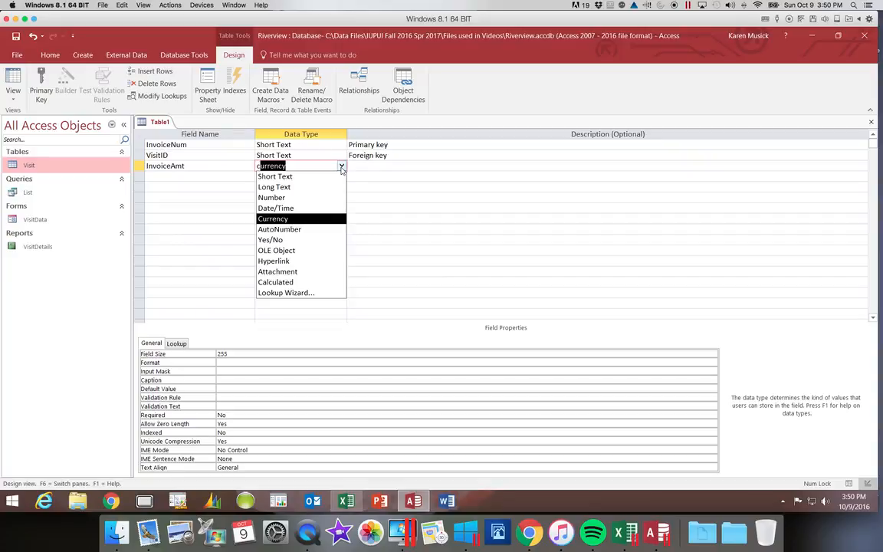
{"action": "left_click", "coordinate": [332, 219]}
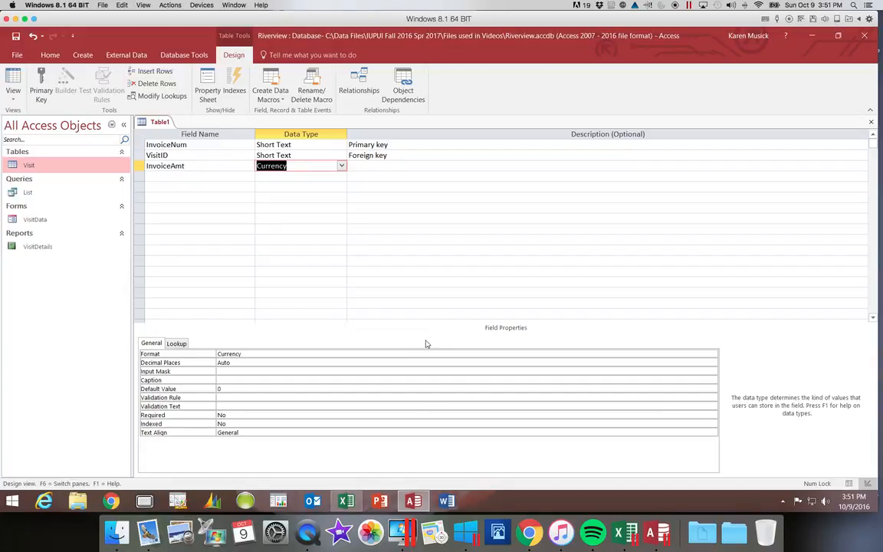
{"action": "key", "text": "Tab"}
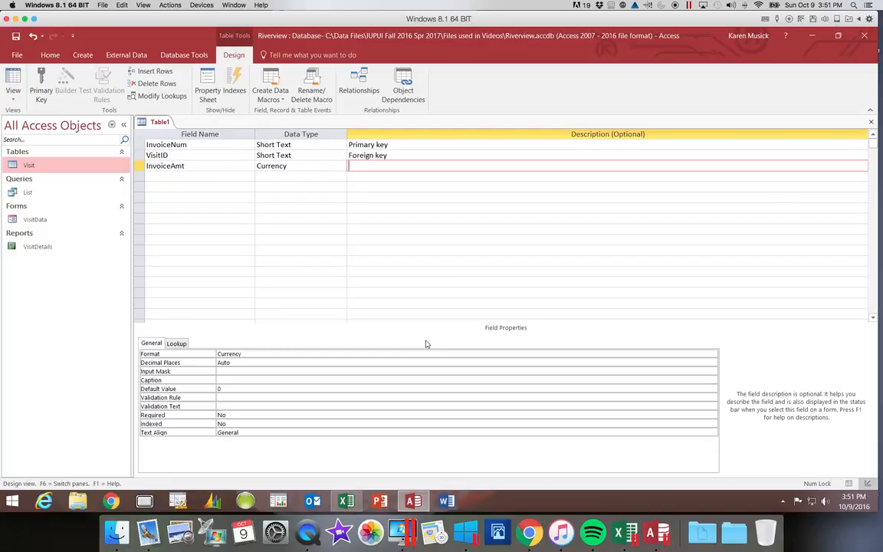
Set the InvoiceAmt field to 2 decimal places and its caption to "Invoice Amt".
{"action": "left_click", "coordinate": [247, 353]}
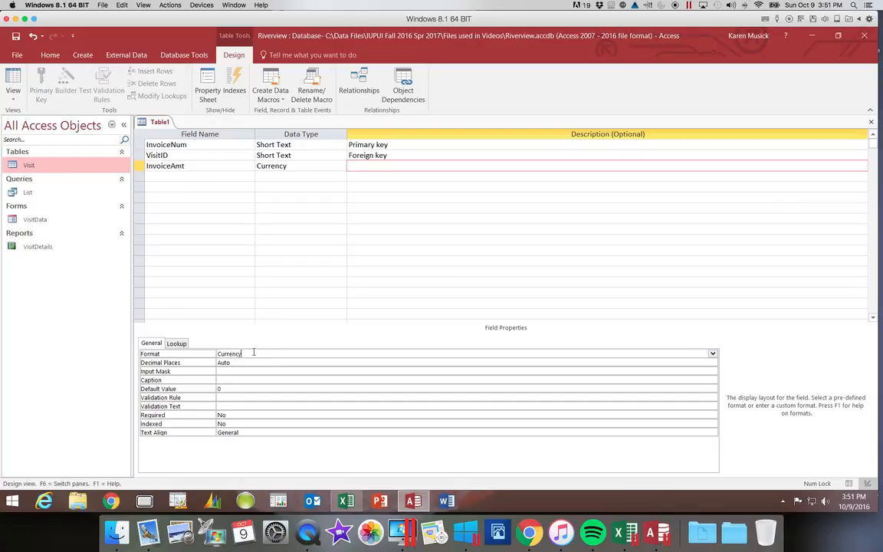
{"action": "left_click", "coordinate": [713, 354]}
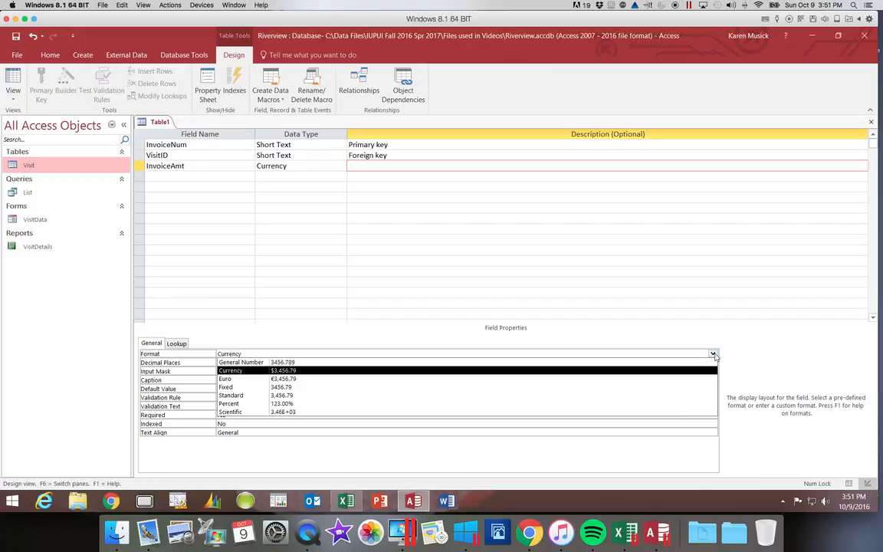
{"action": "left_click", "coordinate": [713, 354]}
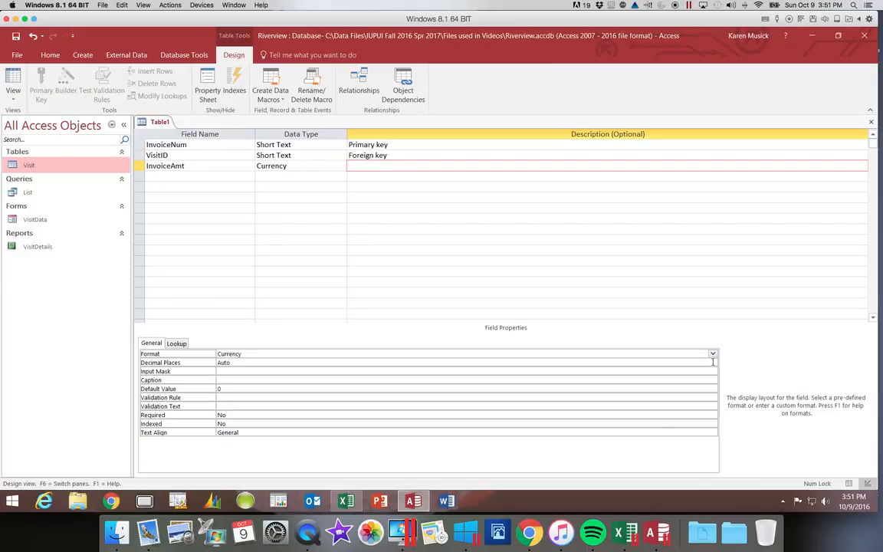
{"action": "left_click", "coordinate": [713, 364]}
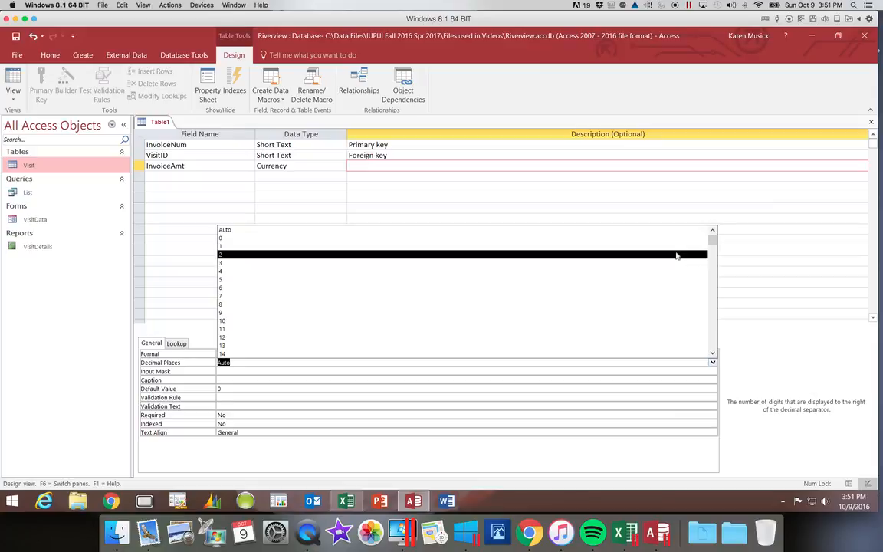
{"action": "left_click", "coordinate": [642, 254]}
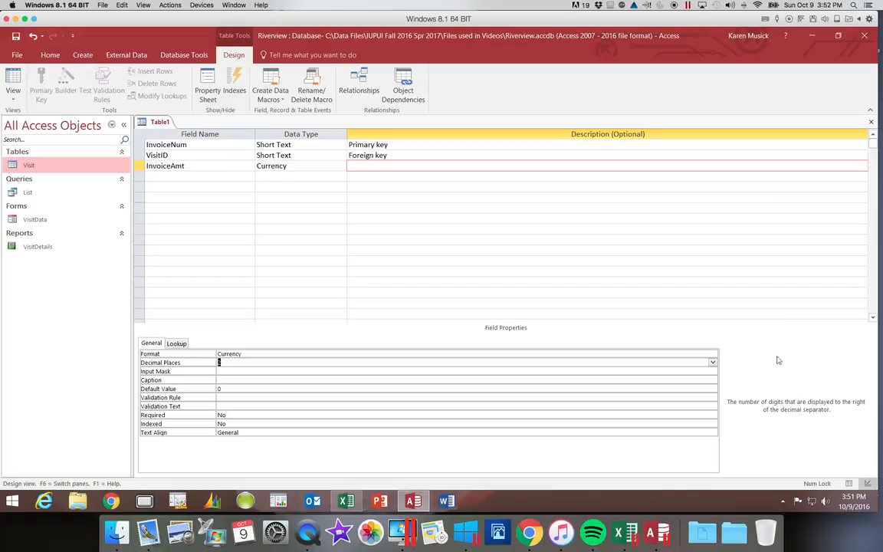
{"action": "left_click", "coordinate": [244, 379]}
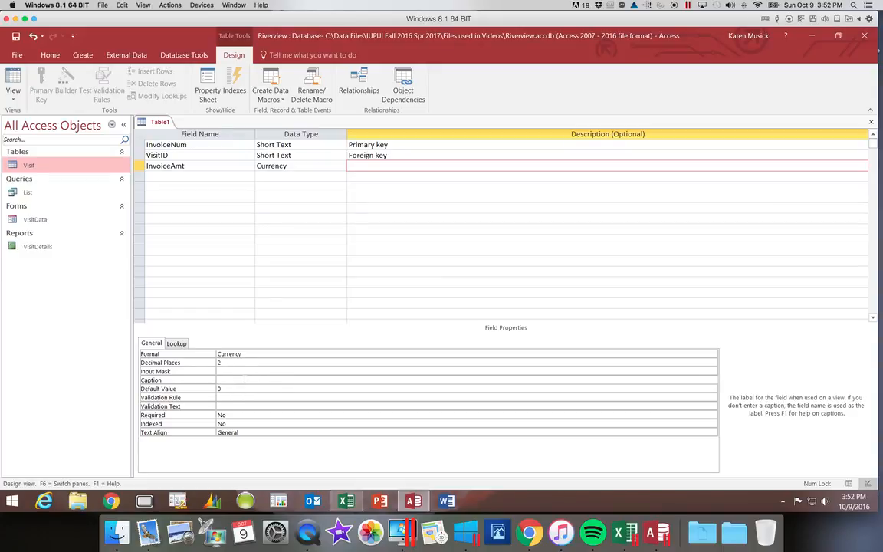
{"action": "type", "text": "Invoice Amt"}
Add a fourth field InvoiceDate with the Date/Time data type and no description.
{"action": "left_click", "coordinate": [170, 177]}
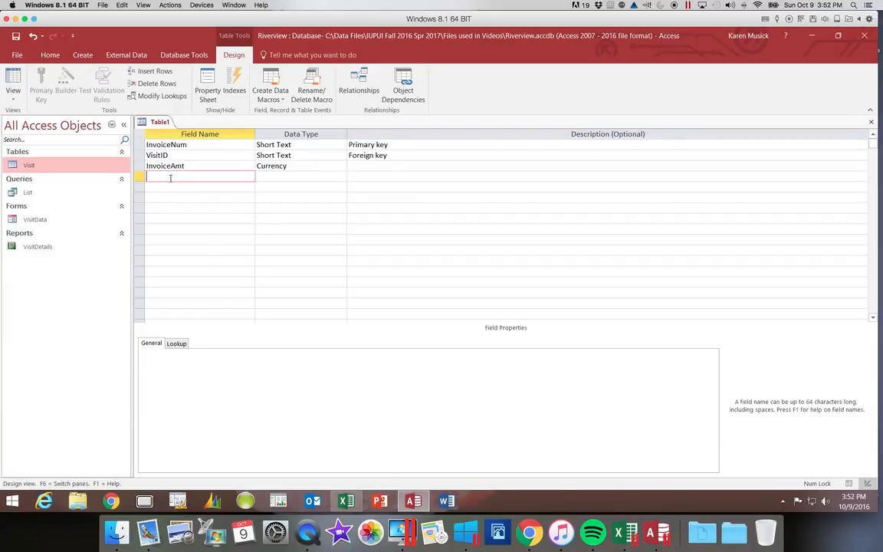
{"action": "type", "text": "InvoiceDa"}
{"action": "key", "text": "BackSpace"}
{"action": "key", "text": "Caps_Lock"}
{"action": "type", "text": "R"}
{"action": "key", "text": "BackSpace"}
{"action": "key", "text": "BackSpace"}
{"action": "key", "text": "Caps_Lock"}
{"action": "type", "text": "Date"}
{"action": "key", "text": "Tab"}
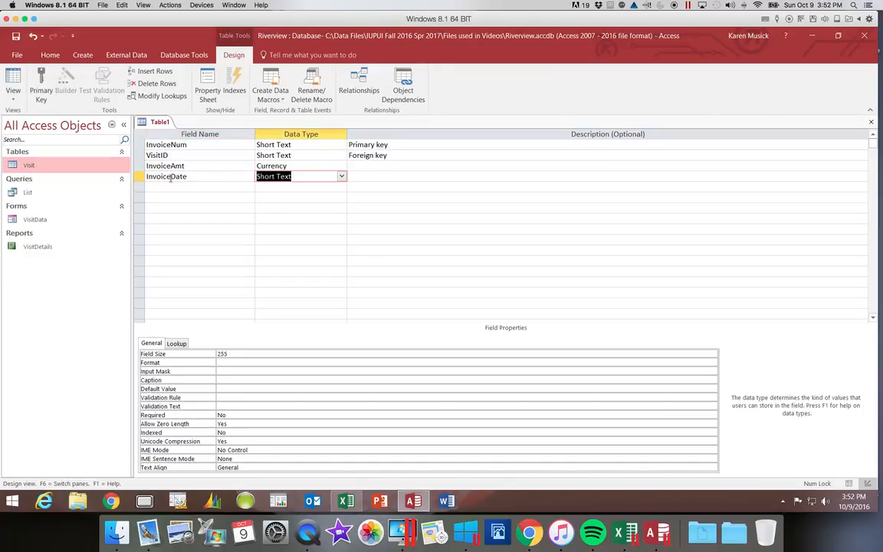
{"action": "type", "text": "date/Time"}
{"action": "key", "text": "Tab"}
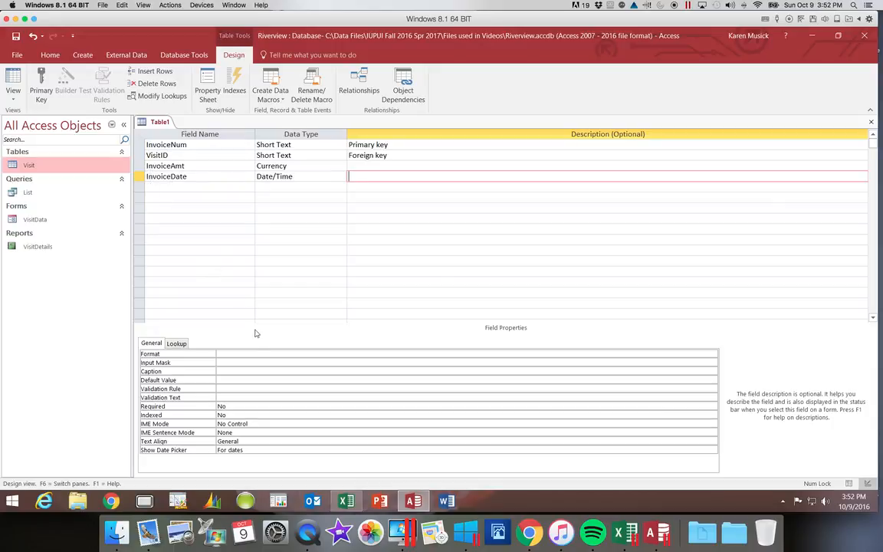
Set the InvoiceDate field's format to mm/dd/yyyy and its caption to "Invoice Date".
{"action": "left_click", "coordinate": [246, 353]}
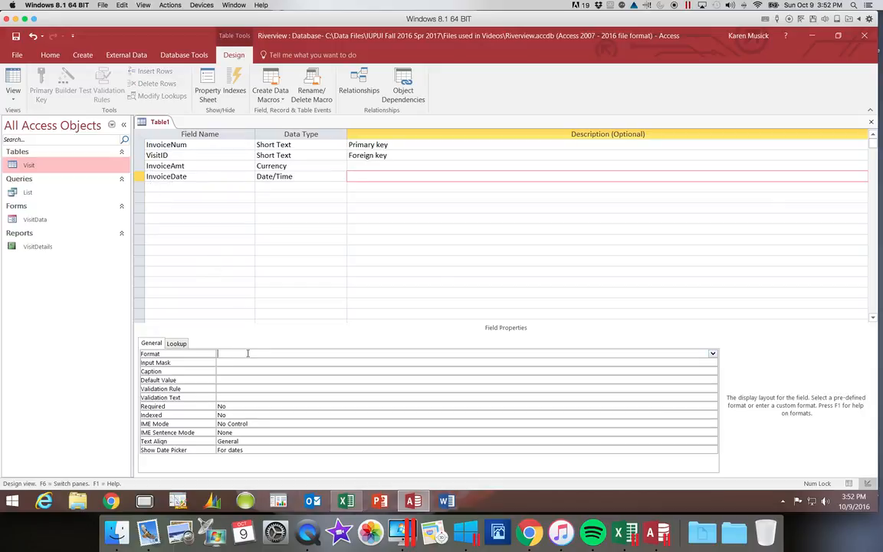
{"action": "left_click", "coordinate": [713, 353]}
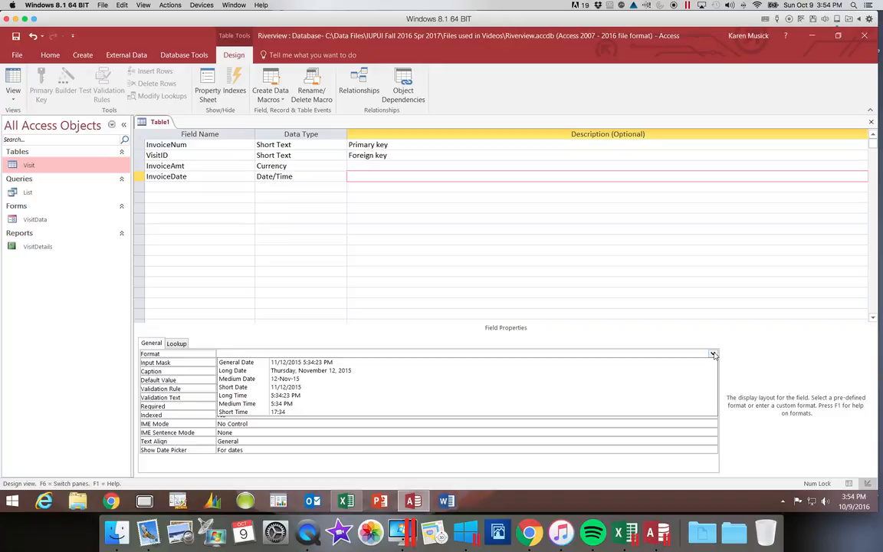
{"action": "type", "text": "mm"}
{"action": "type", "text": "/dd/yyyy"}
{"action": "key", "text": "Return"}
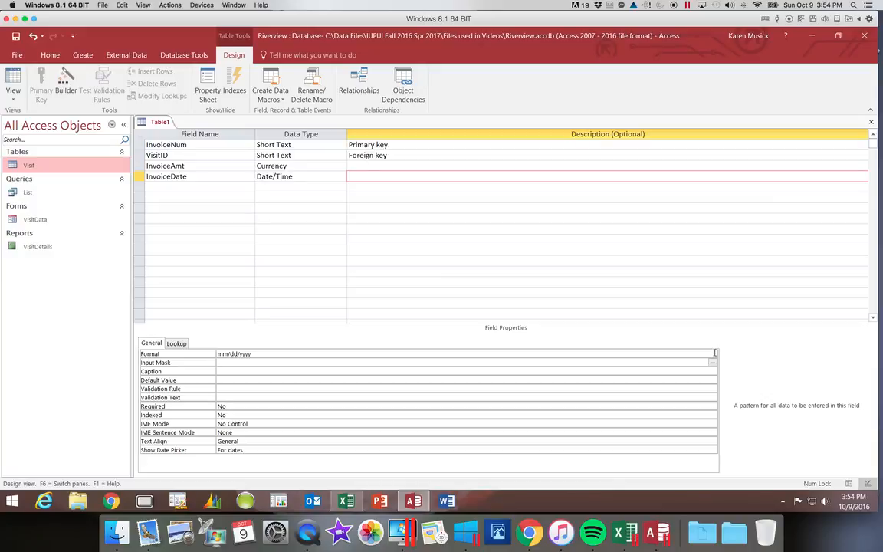
{"action": "key", "text": "Return"}
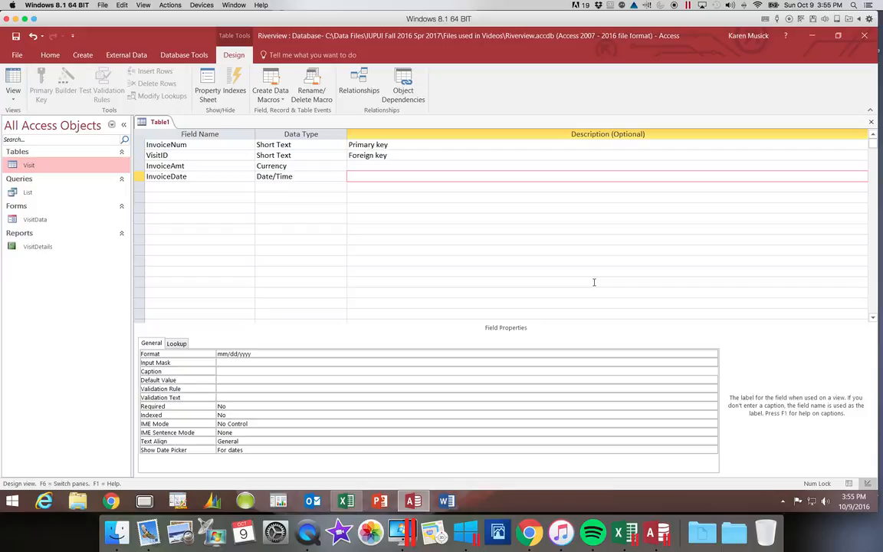
{"action": "type", "text": "Invoice "}
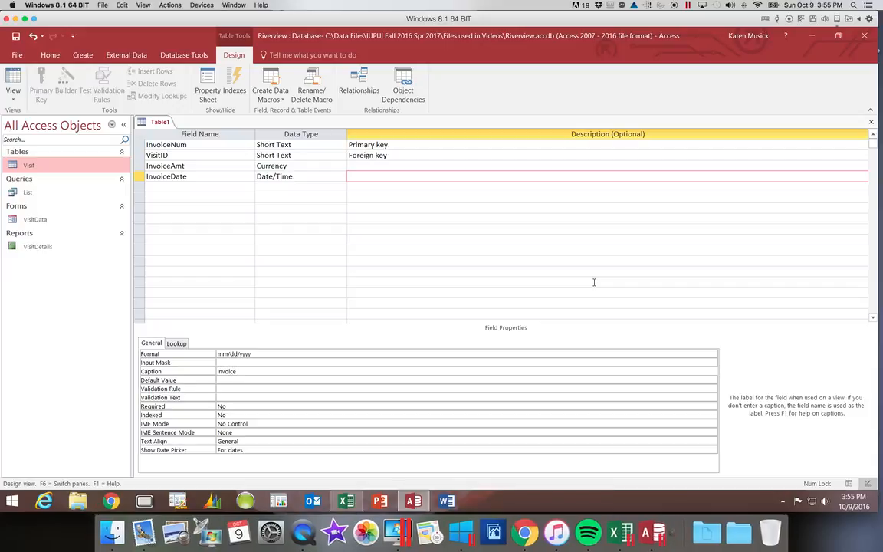
{"action": "type", "text": "Date"}
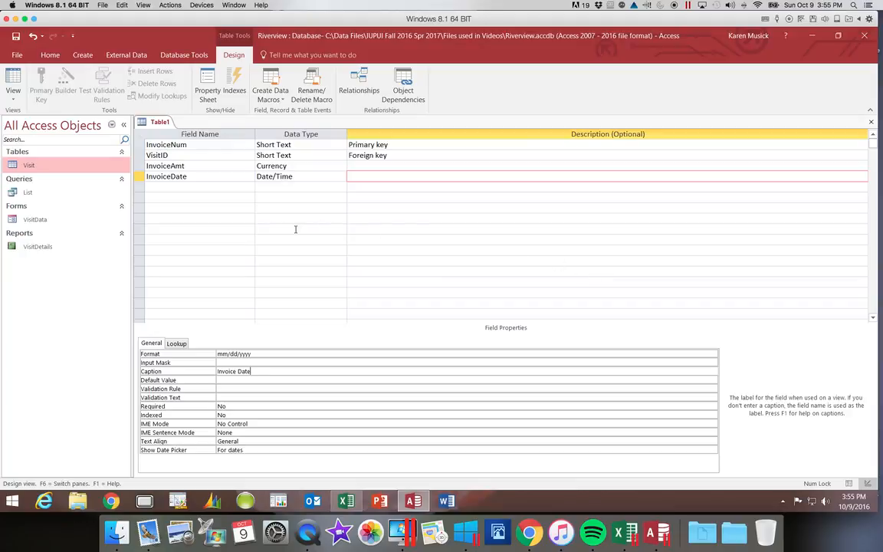
Add a fifth field InvoicePaid with the Yes/No data type and no description.
{"action": "left_click", "coordinate": [213, 187]}
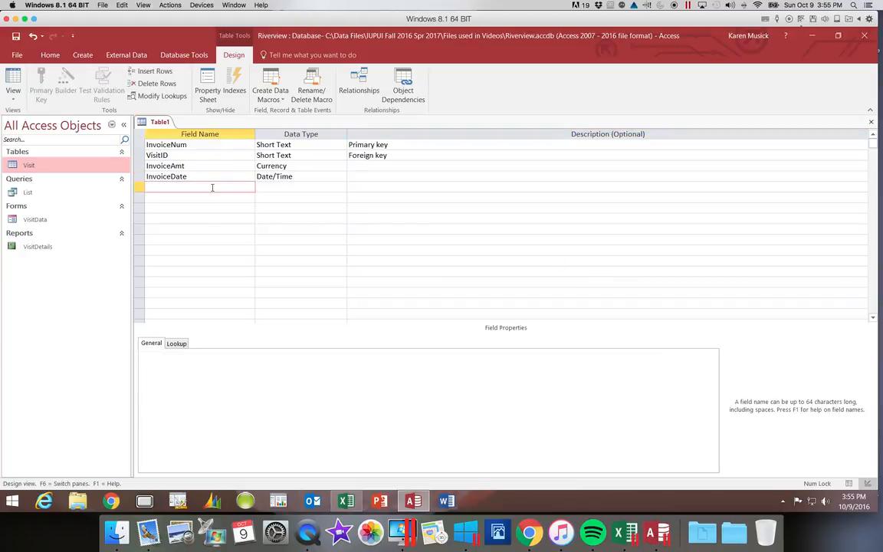
{"action": "type", "text": "InvoicePadi"}
{"action": "key", "text": "BackSpace"}
{"action": "key", "text": "BackSpace"}
{"action": "type", "text": "id"}
{"action": "key", "text": "Tab"}
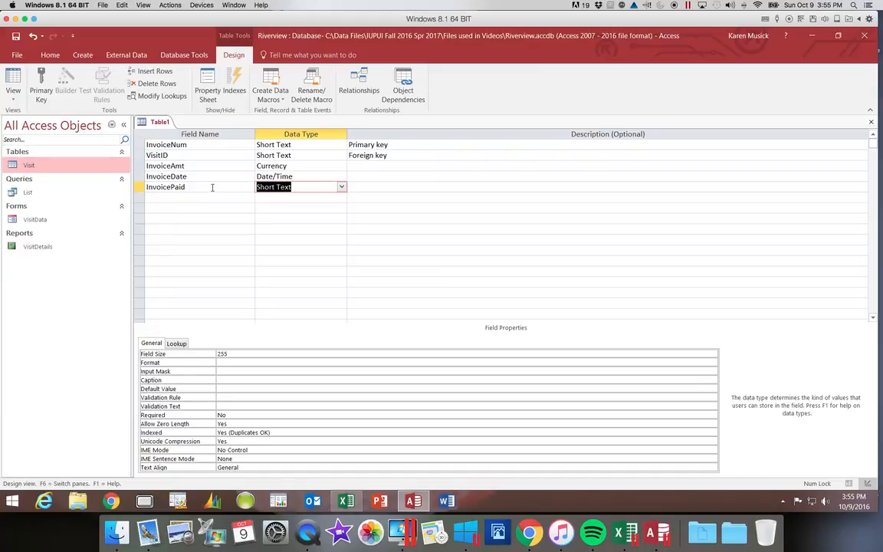
{"action": "type", "text": "y"}
{"action": "key", "text": "Tab"}
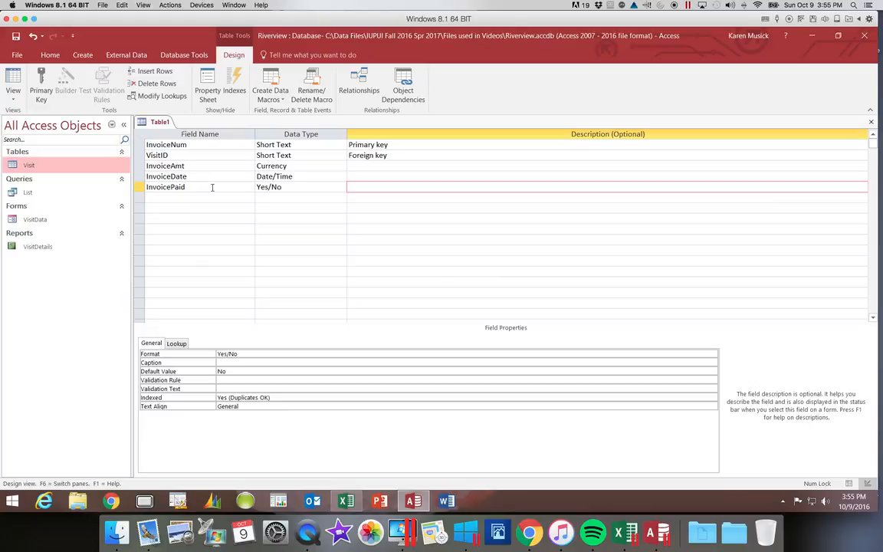
Set the InvoicePaid field's caption to "Invoice Paid".
{"action": "left_click", "coordinate": [230, 363]}
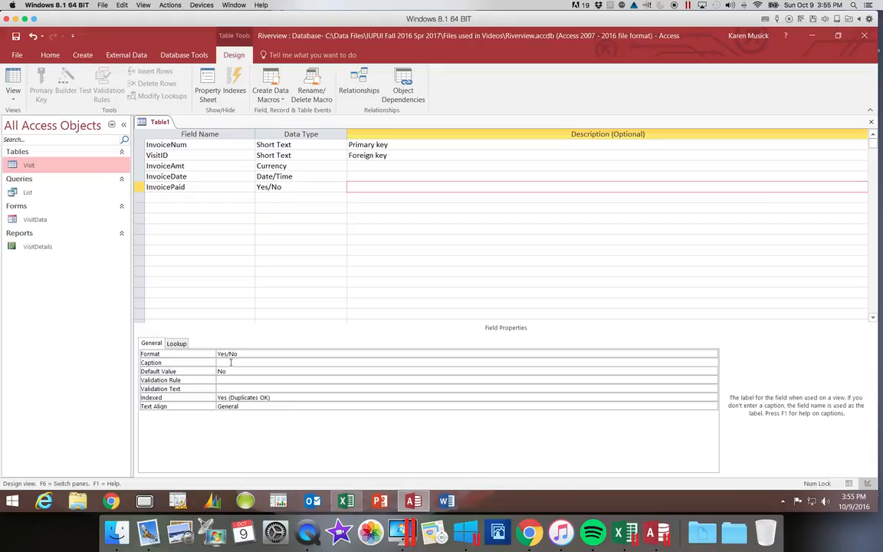
{"action": "type", "text": "Invoice Paid"}
{"action": "left_click", "coordinate": [158, 196]}
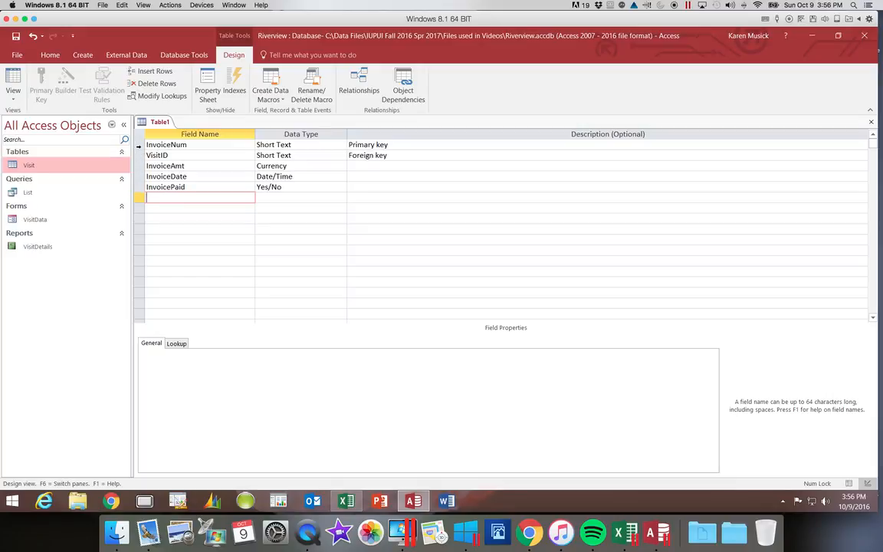
Make the InvoiceNum field the table's primary key.
{"action": "left_click", "coordinate": [137, 144]}
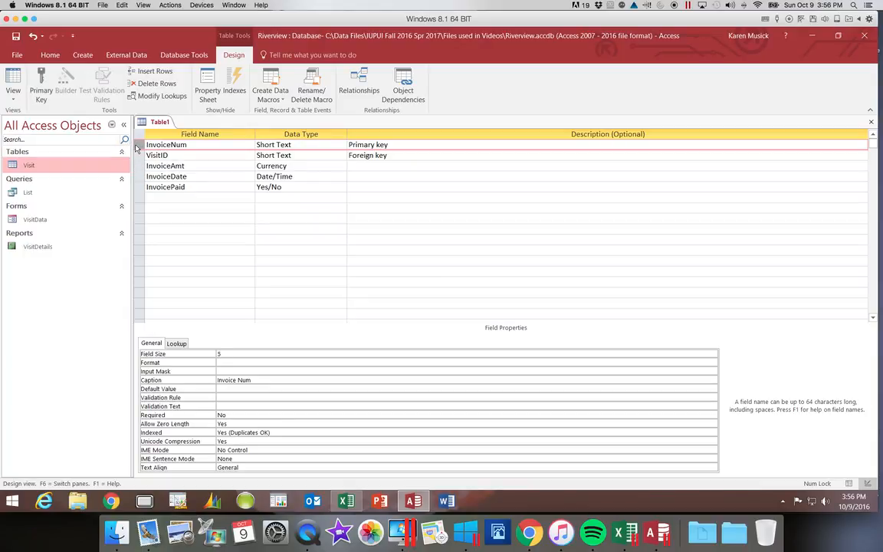
{"action": "left_click", "coordinate": [41, 93]}
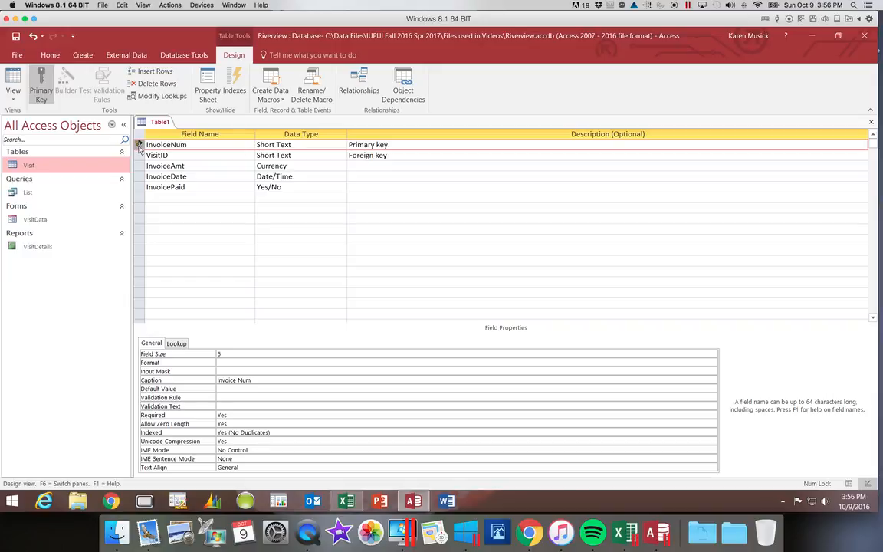
{"action": "mouse_move", "coordinate": [139, 147]}
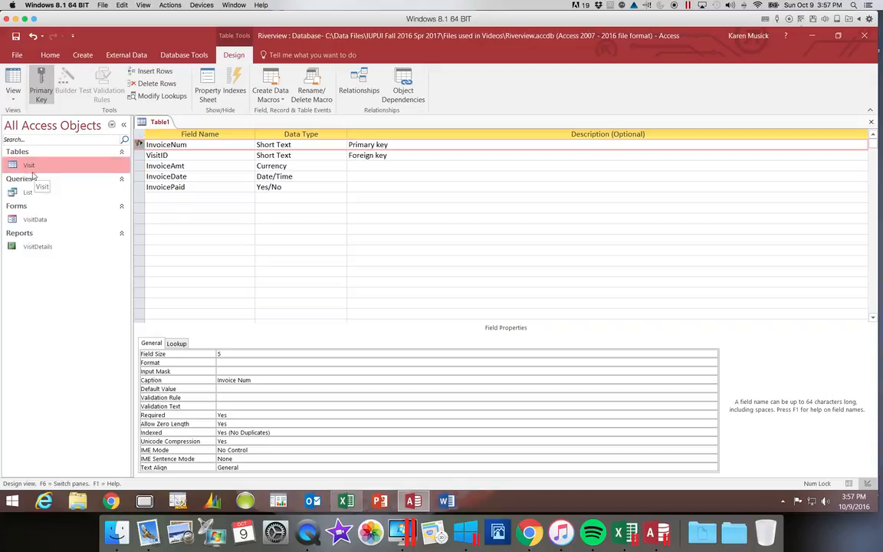
Save the new table under the name Billing.
{"action": "left_click", "coordinate": [16, 37]}
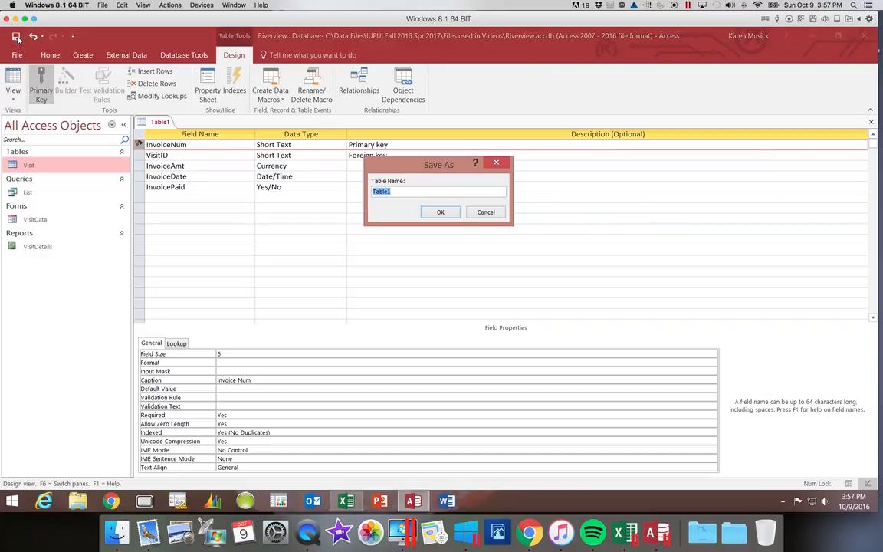
{"action": "type", "text": "Billing"}
{"action": "key", "text": "Return"}
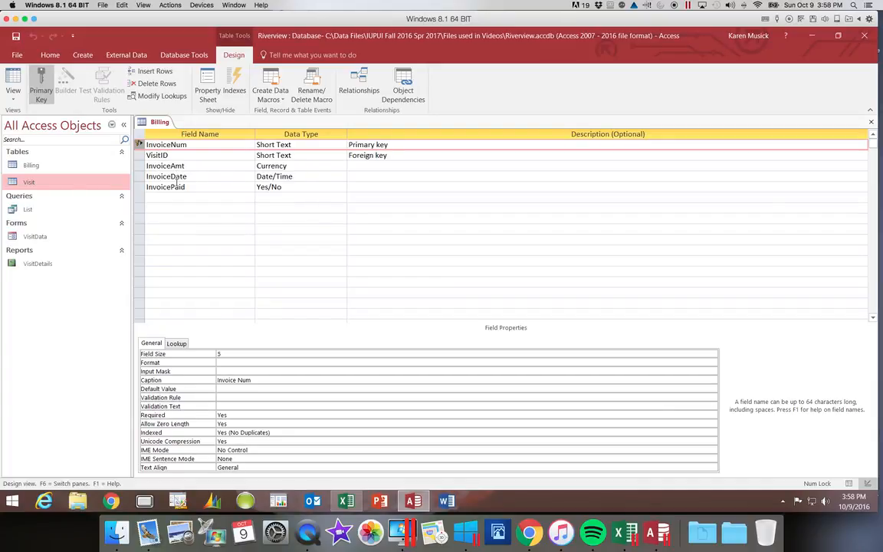
Move the InvoiceDate field above InvoiceAmt so it directly follows VisitID in the Billing table.
{"action": "left_click", "coordinate": [138, 177]}
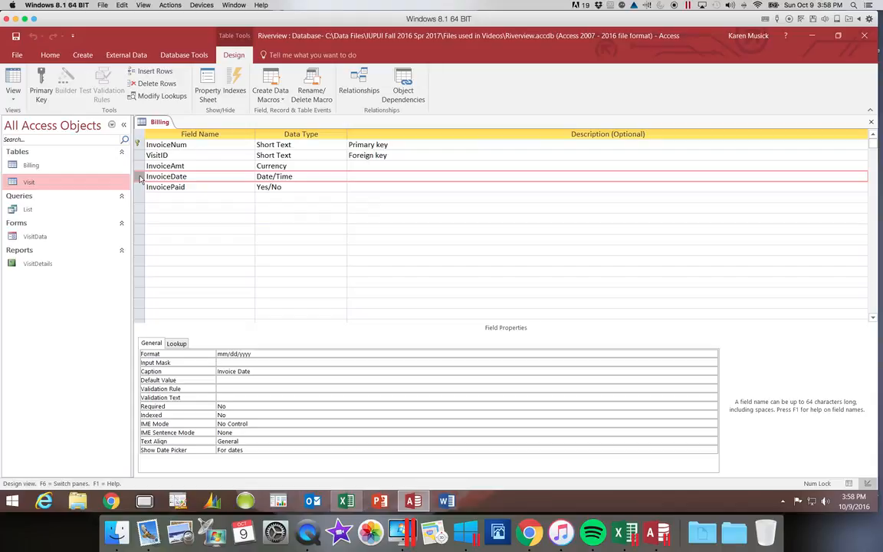
{"action": "left_click", "coordinate": [139, 177]}
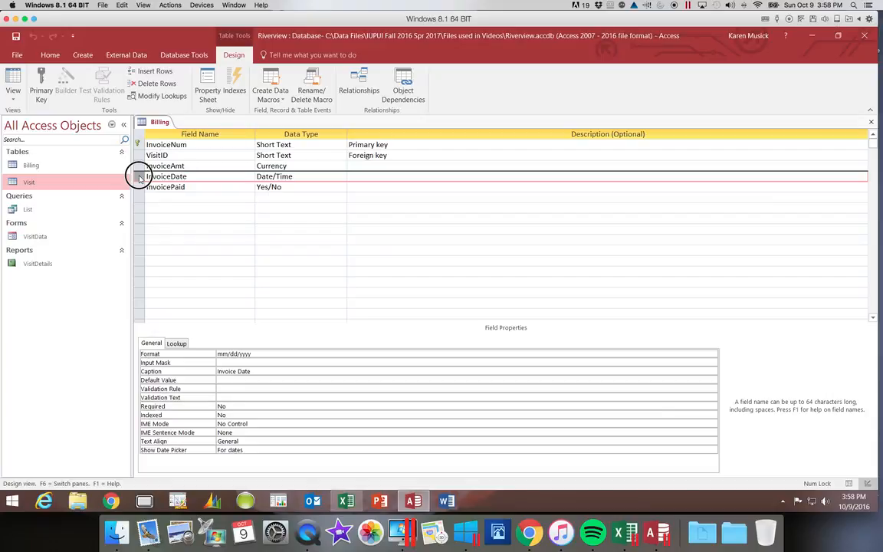
{"action": "left_click_drag", "start_coordinate": [140, 177], "coordinate": [139, 174]}
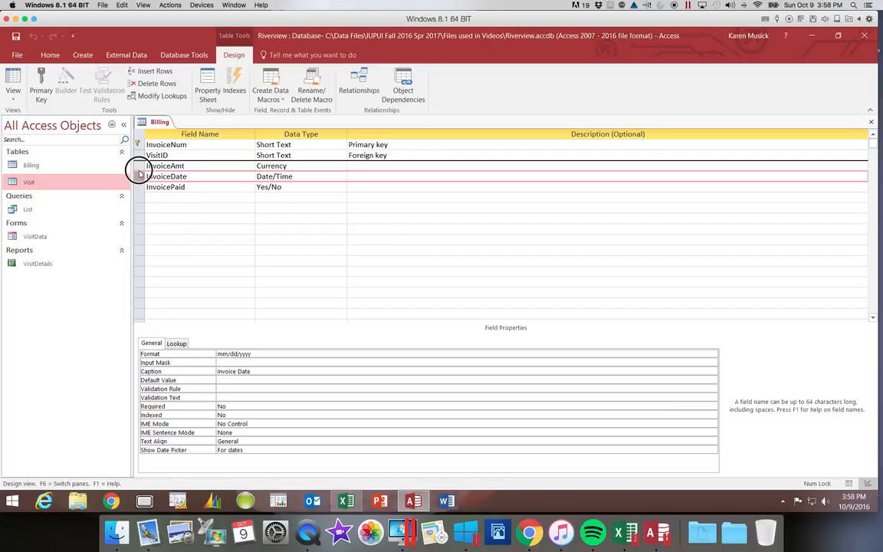
{"action": "left_click_drag", "start_coordinate": [139, 174], "coordinate": [139, 169]}
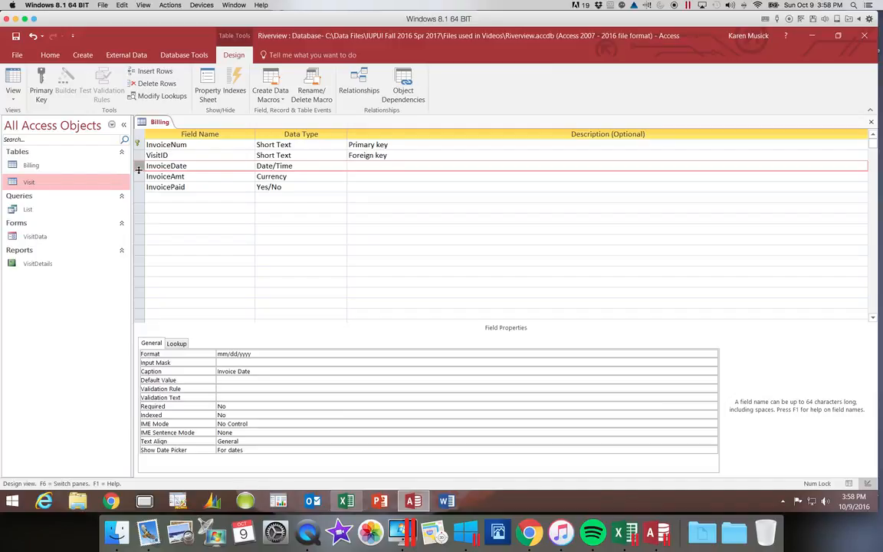
{"action": "left_click", "coordinate": [138, 171]}
Insert a blank field row directly above InvoicePaid in the Billing table.
{"action": "left_click", "coordinate": [140, 189]}
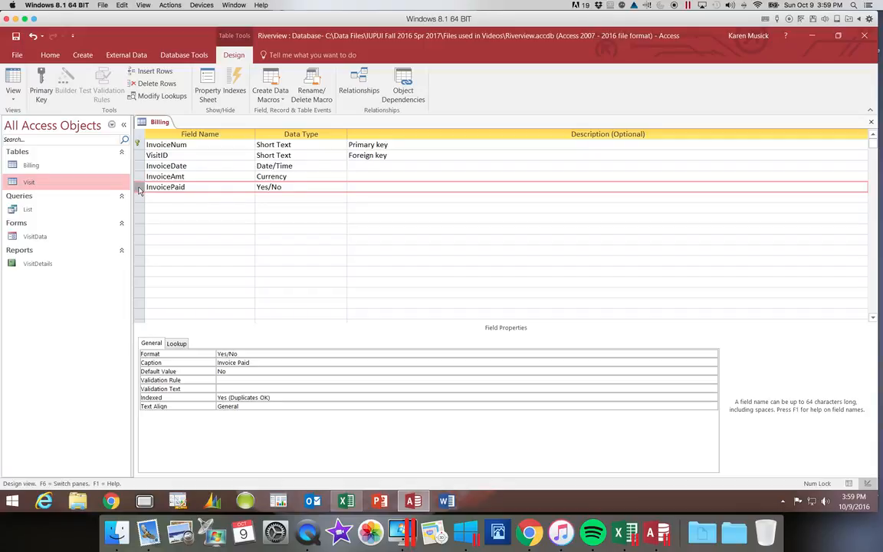
{"action": "left_click", "coordinate": [167, 187]}
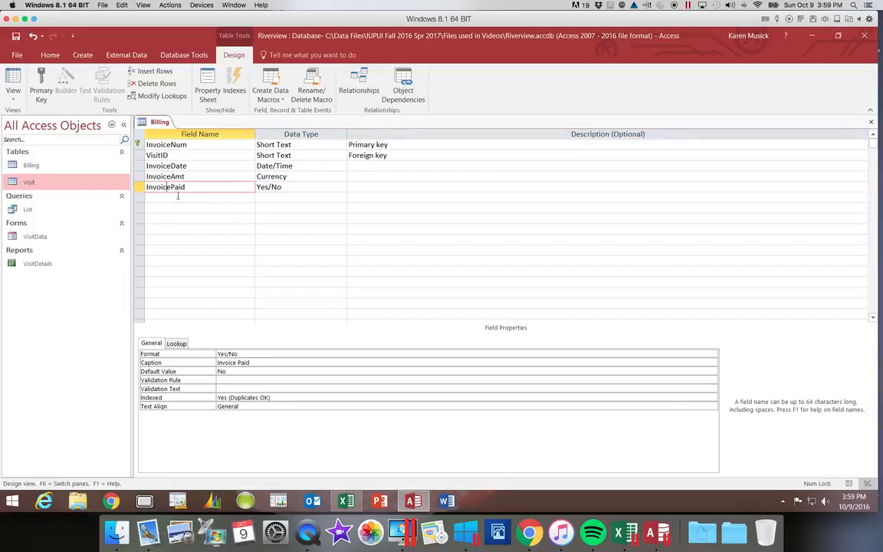
{"action": "left_click", "coordinate": [138, 187]}
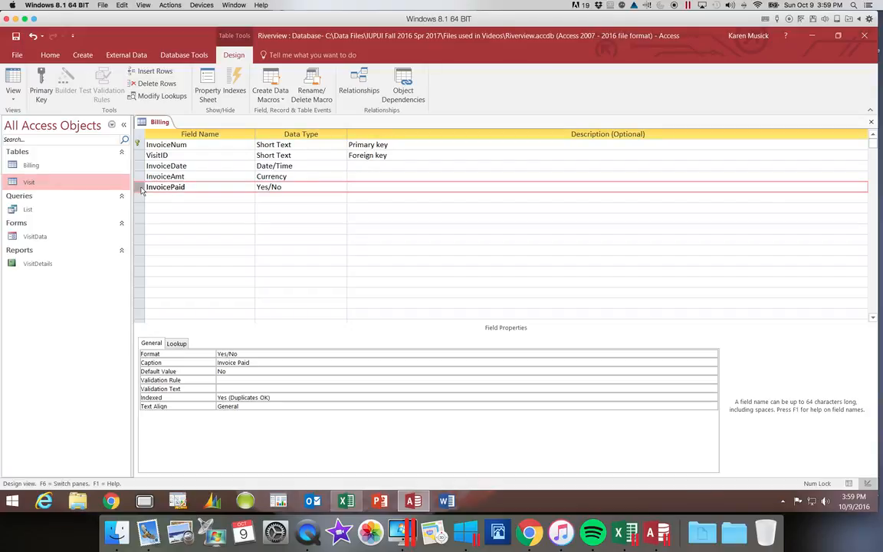
{"action": "left_click", "coordinate": [140, 190]}
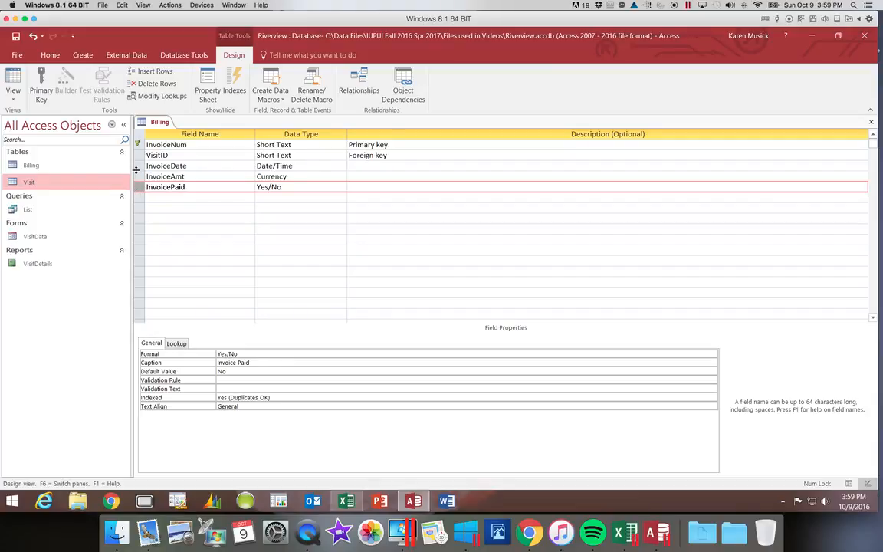
{"action": "left_click", "coordinate": [168, 72]}
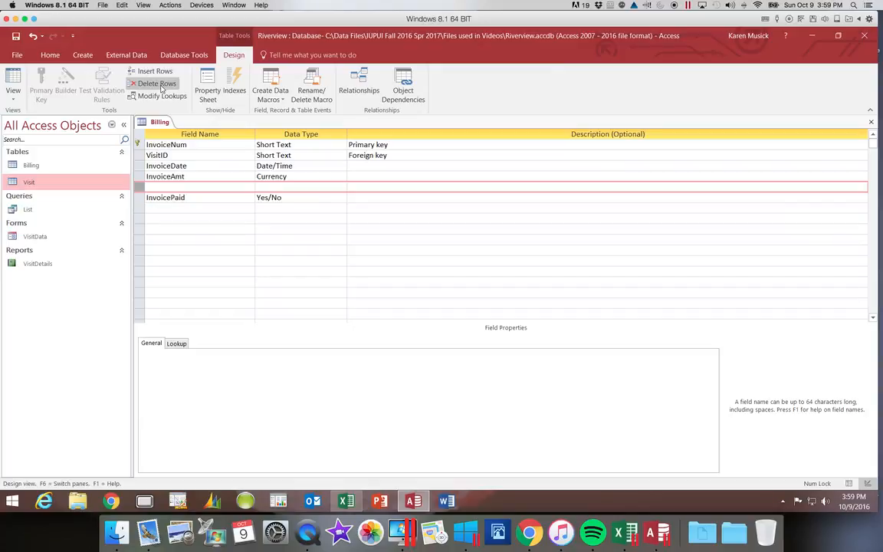
Define the field in the blank row as InvoiceItem with the Short Text data type and no description.
{"action": "left_click", "coordinate": [161, 188]}
{"action": "type", "text": "Invoic"}
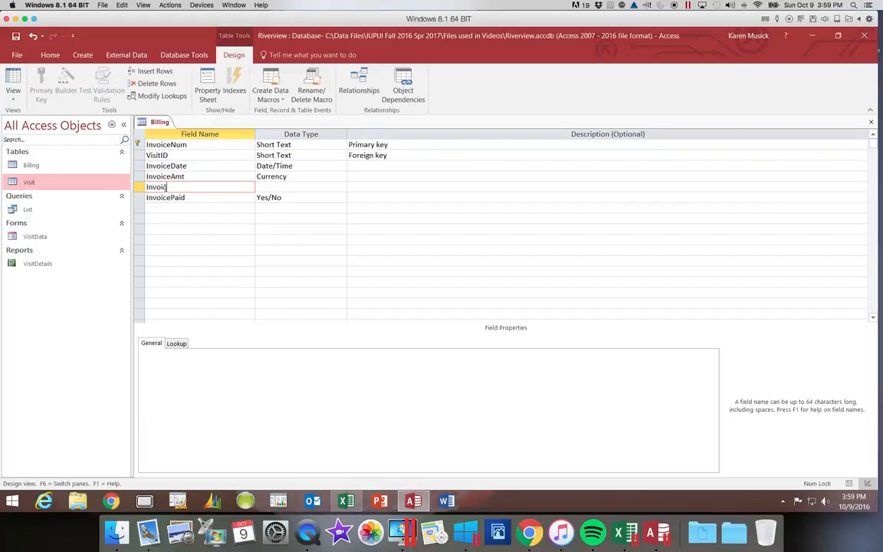
{"action": "type", "text": "eItem"}
{"action": "key", "text": "Tab"}
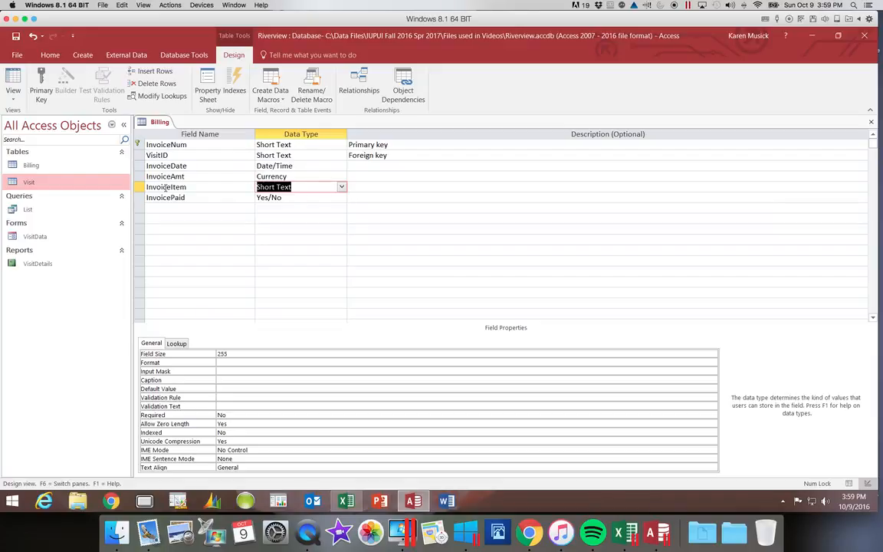
{"action": "key", "text": "Tab"}
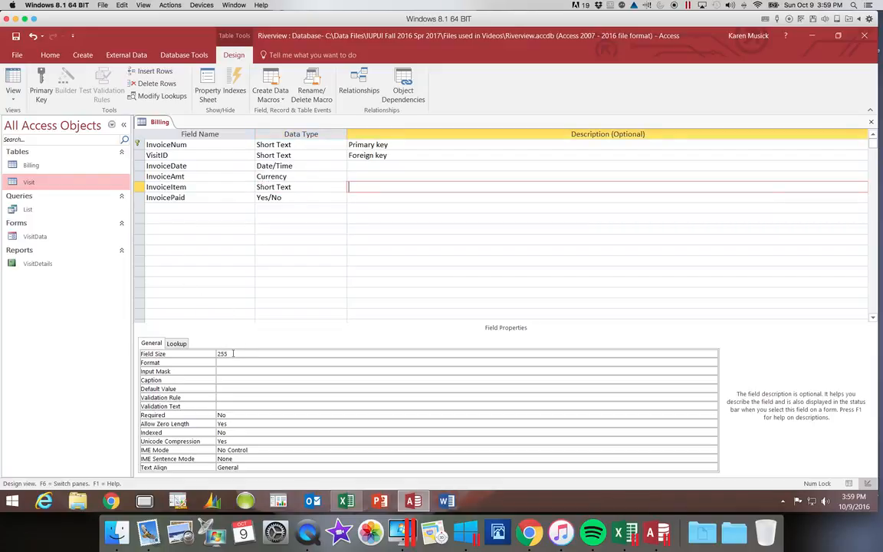
Set the InvoiceItem field size to 40 and its caption to "Invoice Item".
{"action": "left_click", "coordinate": [207, 354]}
{"action": "type", "text": "40"}
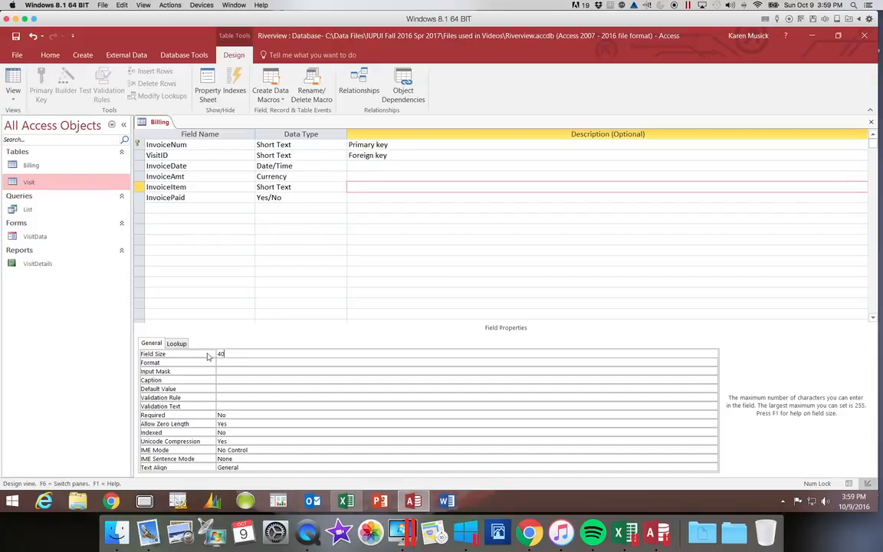
{"action": "key", "text": "Return"}
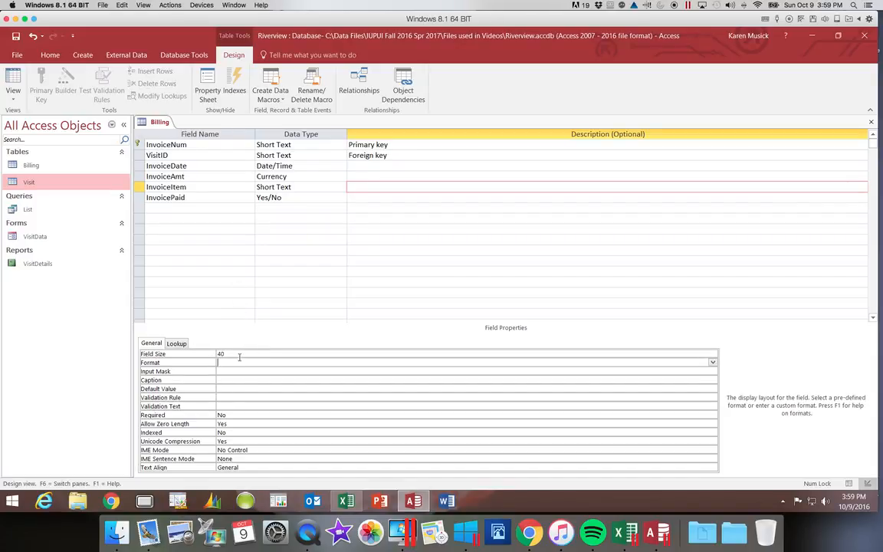
{"action": "left_click", "coordinate": [225, 380]}
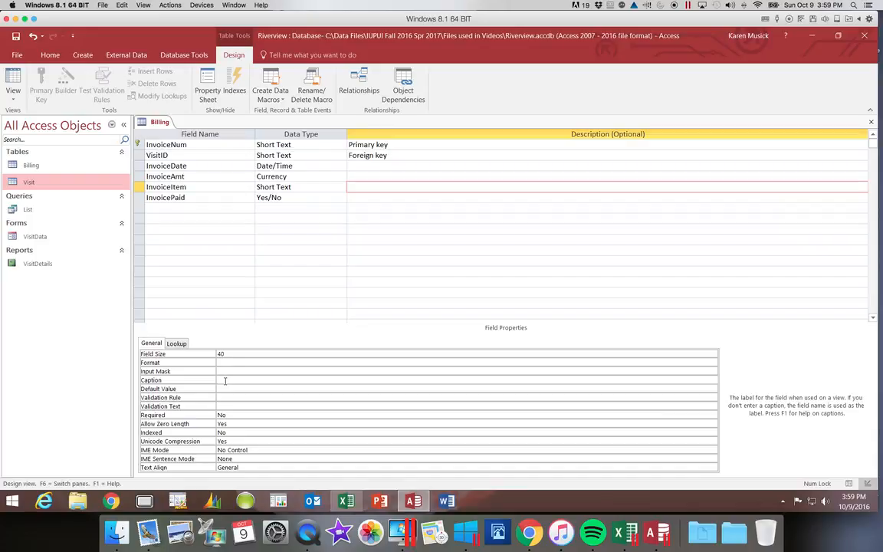
{"action": "type", "text": "Invoice Item"}
{"action": "left_click", "coordinate": [207, 218]}
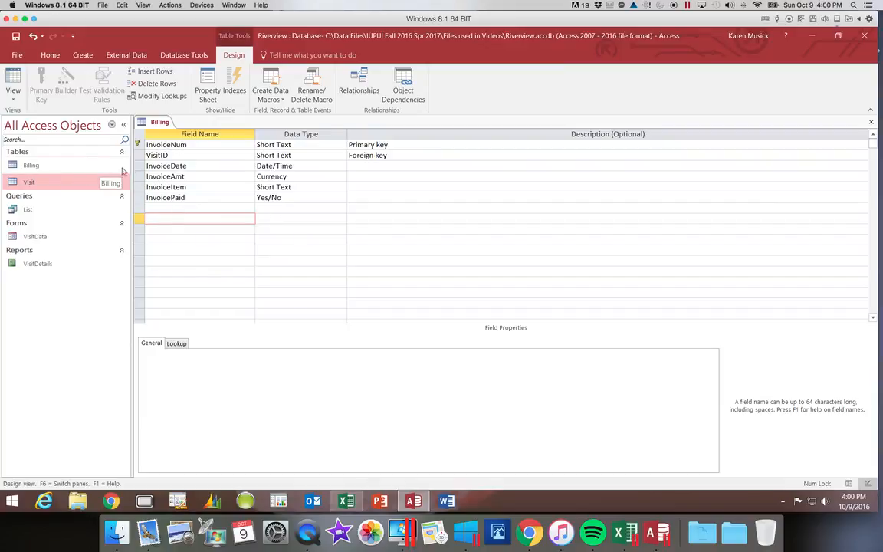
Save and close the Billing table's design, and check its columns by briefly opening it in Datasheet view.
{"action": "left_click", "coordinate": [14, 37]}
{"action": "left_click", "coordinate": [872, 123]}
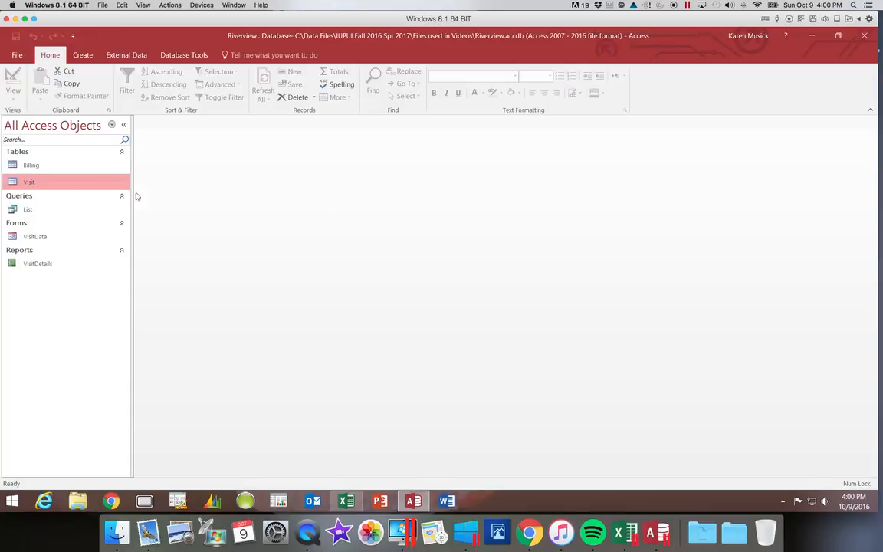
{"action": "double_click", "coordinate": [53, 165]}
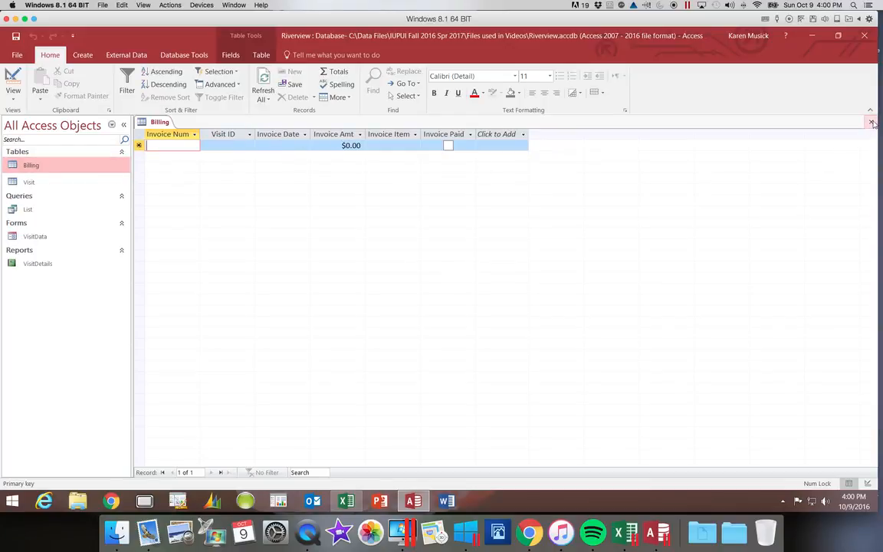
{"action": "key", "text": "ctrl+w"}
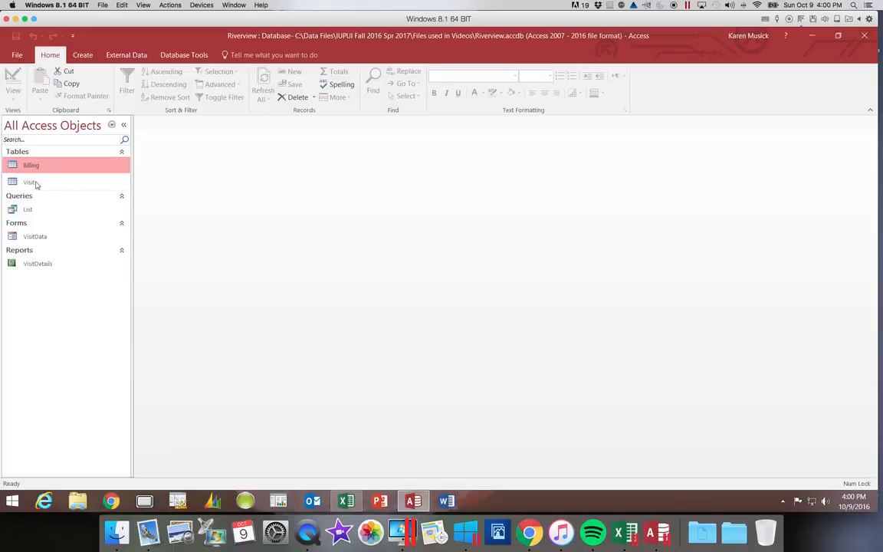
View the Visit table's records in Datasheet view, switch it to Design view to check its fields, and close it.
{"action": "double_click", "coordinate": [31, 181]}
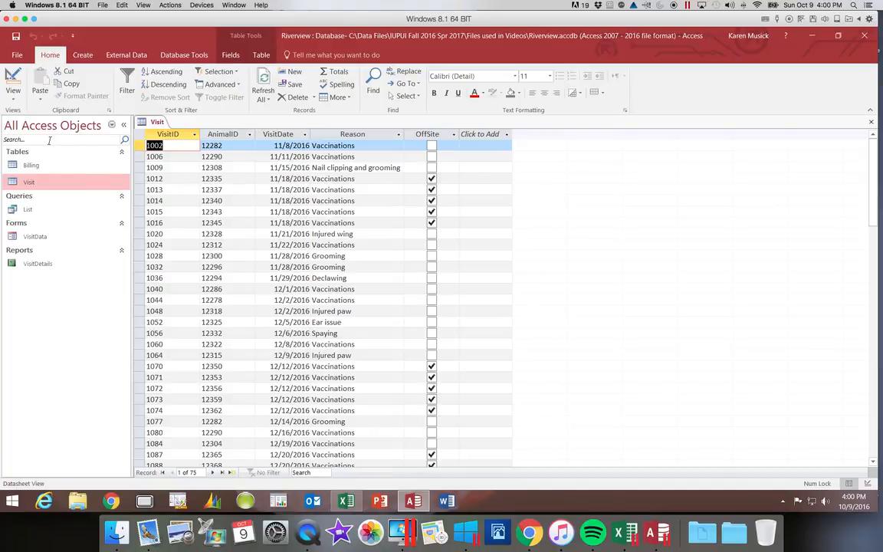
{"action": "left_click", "coordinate": [13, 95]}
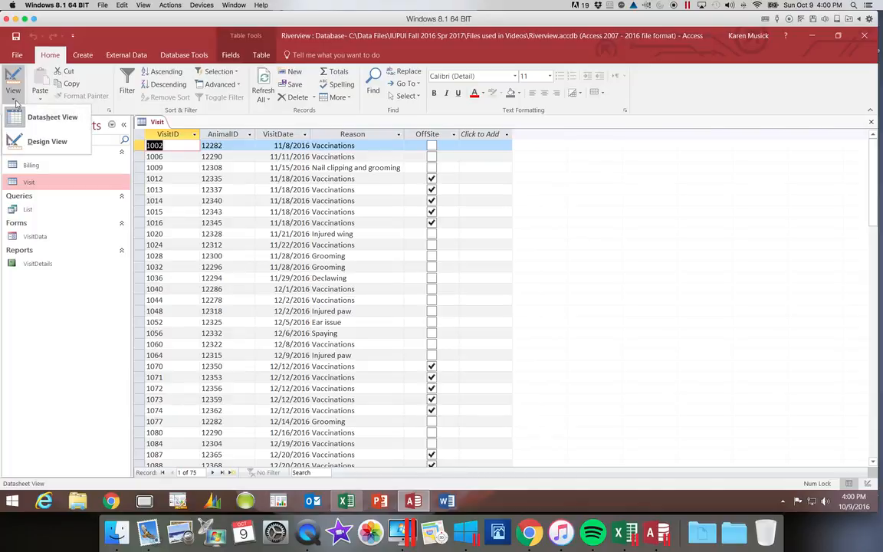
{"action": "left_click", "coordinate": [18, 139]}
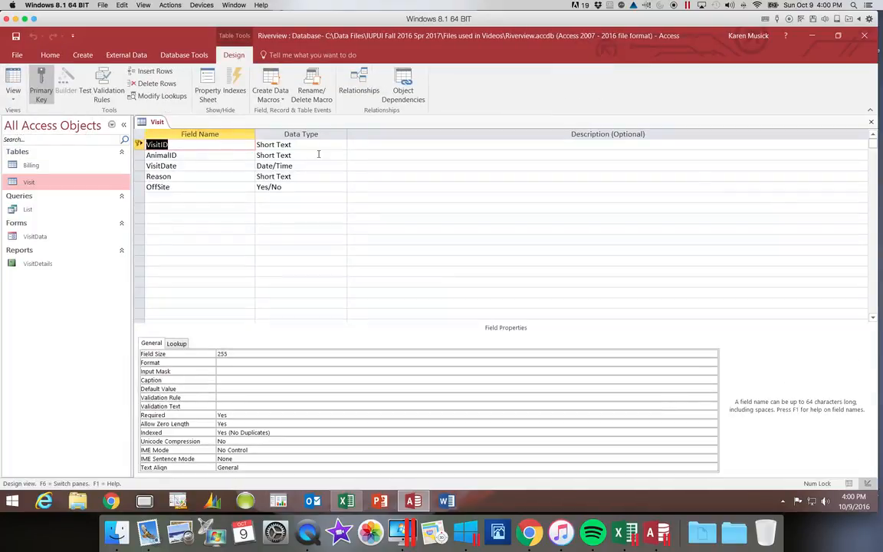
{"action": "left_click", "coordinate": [871, 122]}
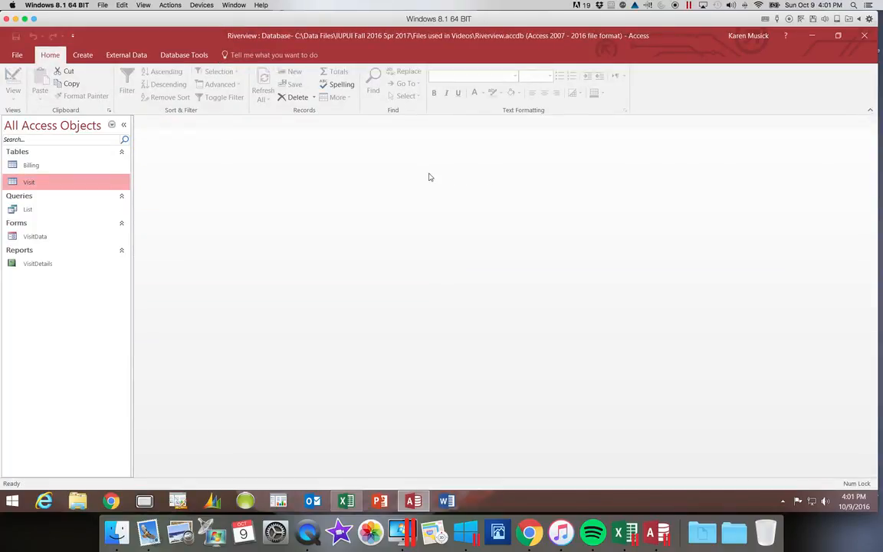
Open the closed Visit table directly in Design view, without going through its datasheet.
{"action": "right_click", "coordinate": [77, 184]}
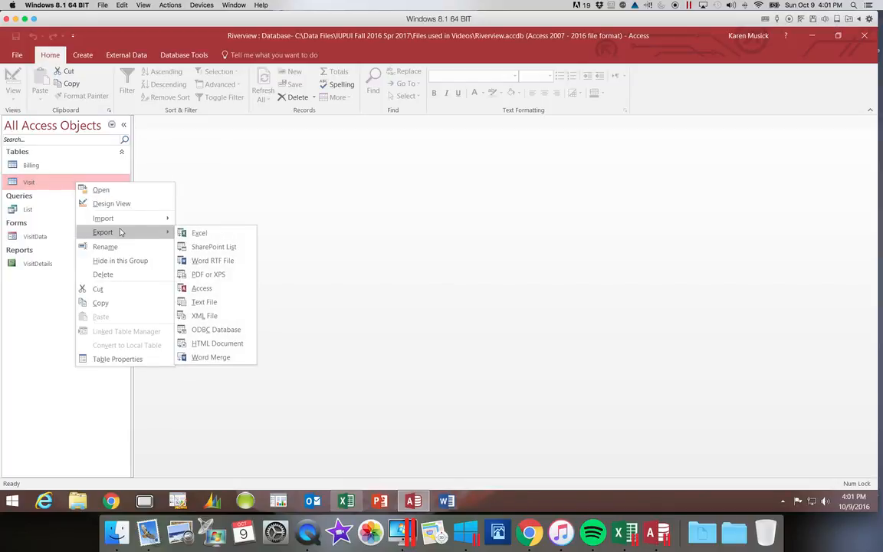
{"action": "left_click", "coordinate": [125, 204]}
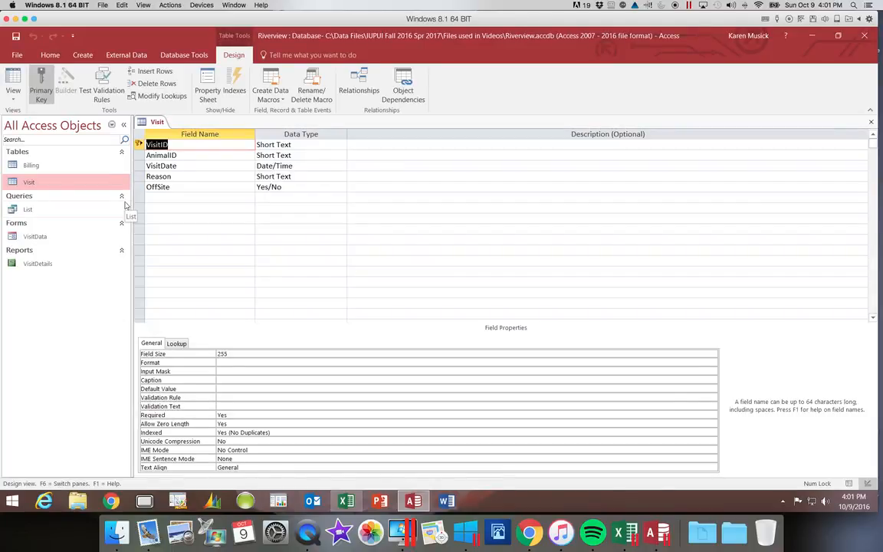